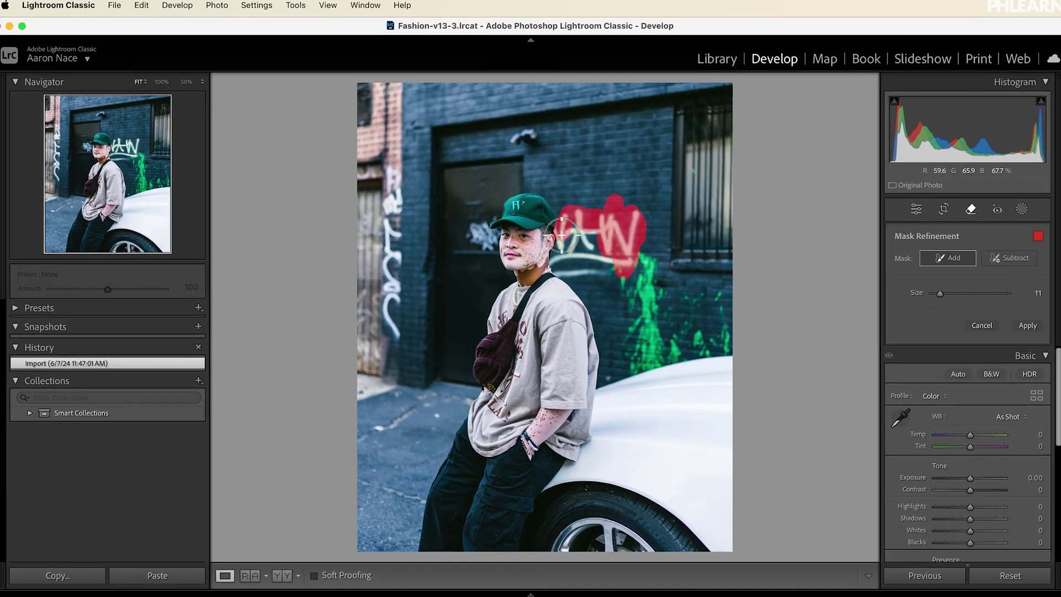
- Paint a mask stroke over the graffiti on the first street portrait
{"action": "left_click_drag", "start_coordinate": [561, 235], "coordinate": [556, 254]}
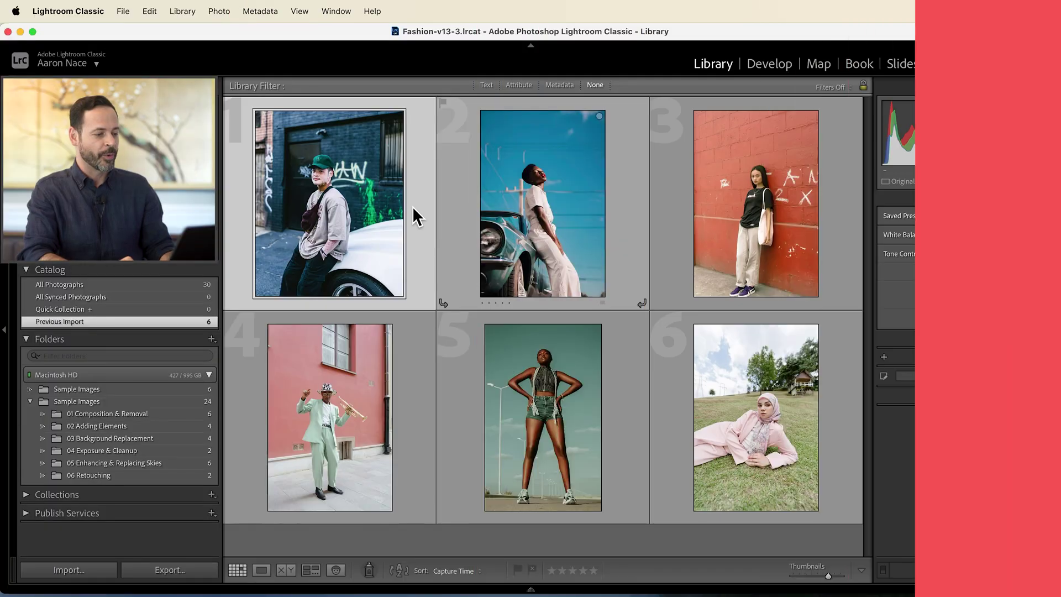
- Open the first street portrait in Loupe view and move it into the Develop module
{"action": "double_click", "coordinate": [341, 192]}
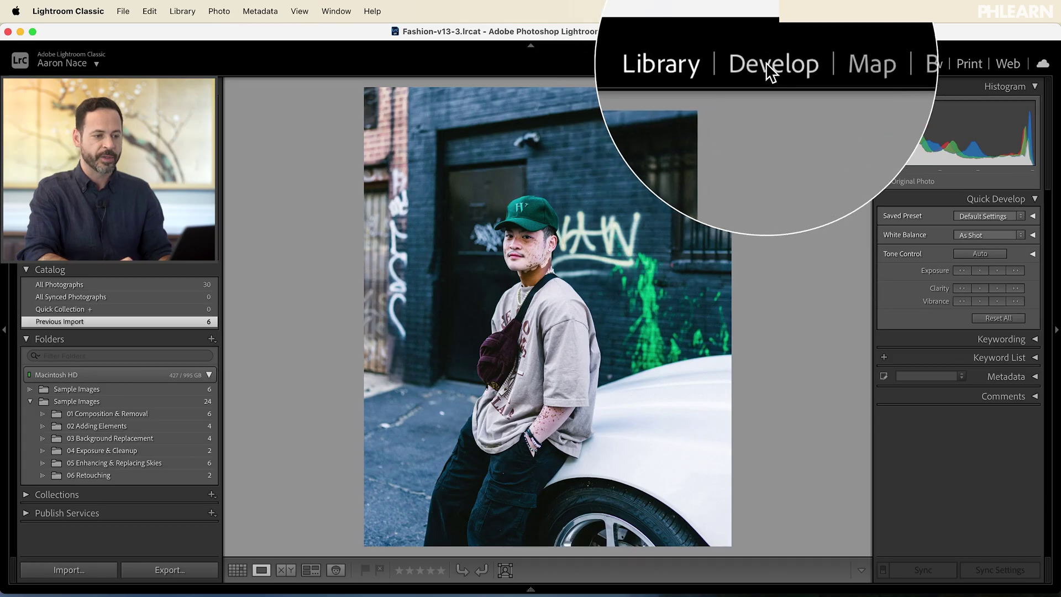
{"action": "left_click", "coordinate": [769, 66]}
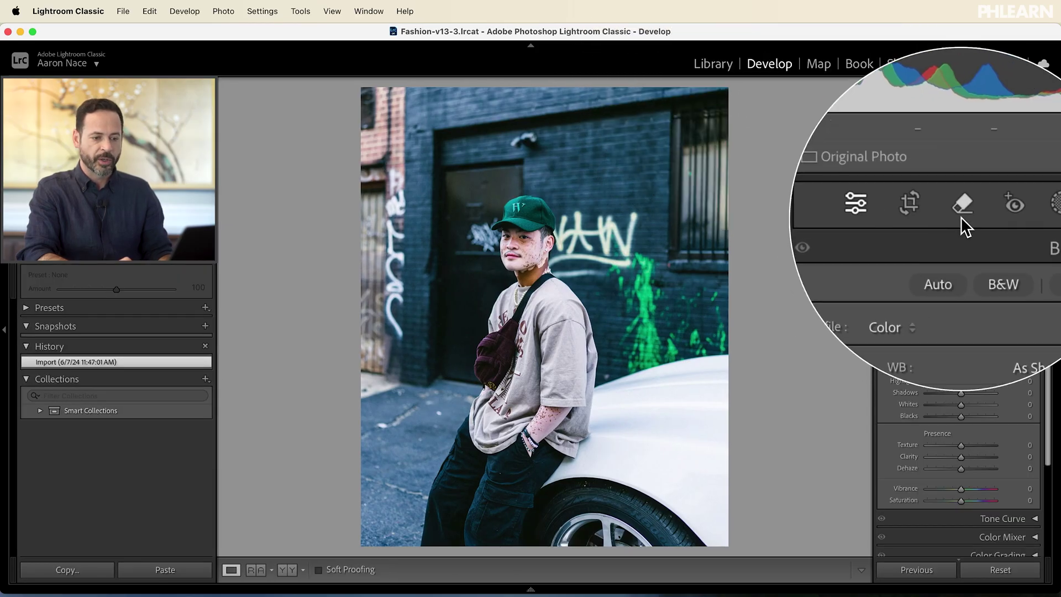
- Brush a generative Remove mask over the white graffiti lettering and apply it
{"action": "left_click", "coordinate": [963, 211]}
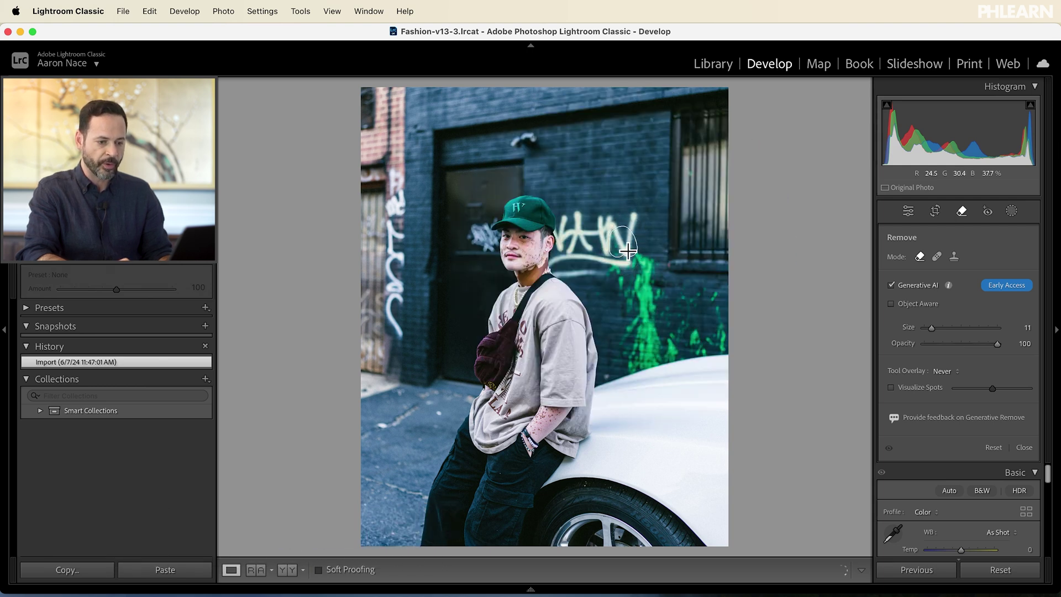
{"action": "left_click_drag", "start_coordinate": [623, 237], "coordinate": [624, 245]}
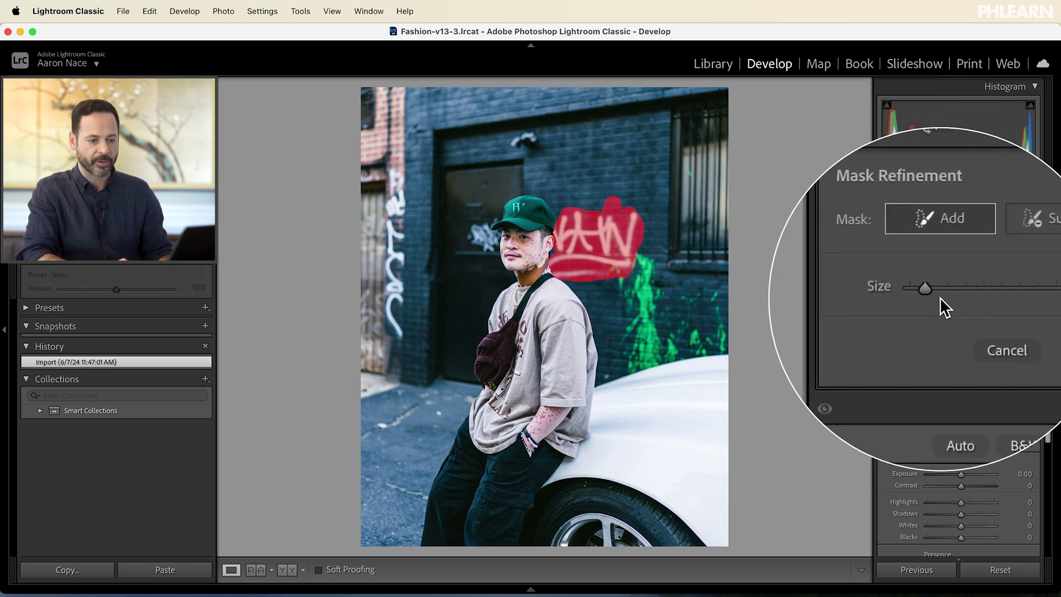
{"action": "left_click", "coordinate": [1015, 325]}
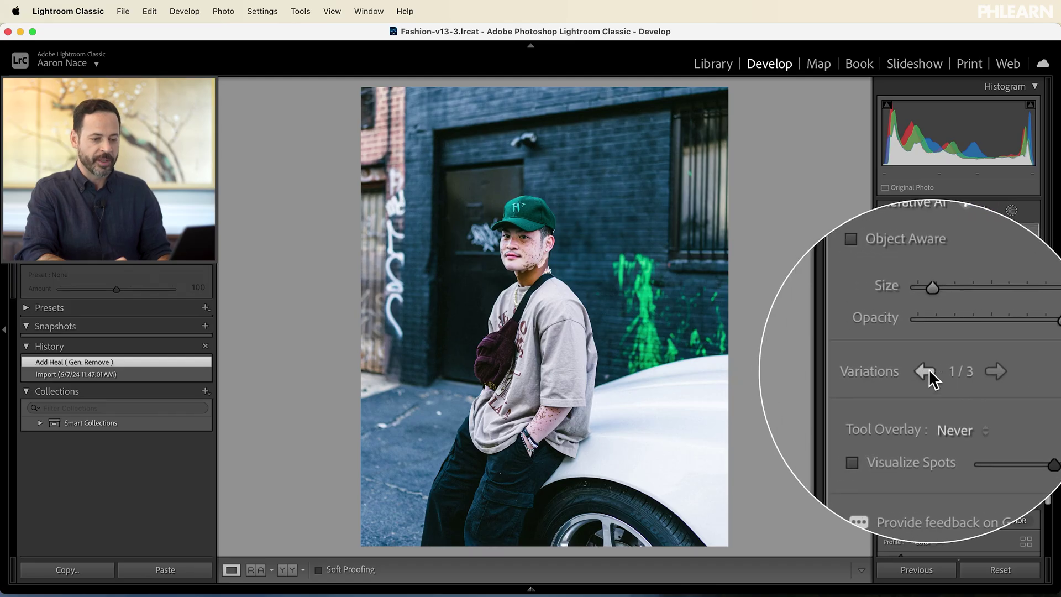
- Switch the lettering fill to variation 3/3, then mask and remove the green spray paint
{"action": "left_click", "coordinate": [965, 371]}
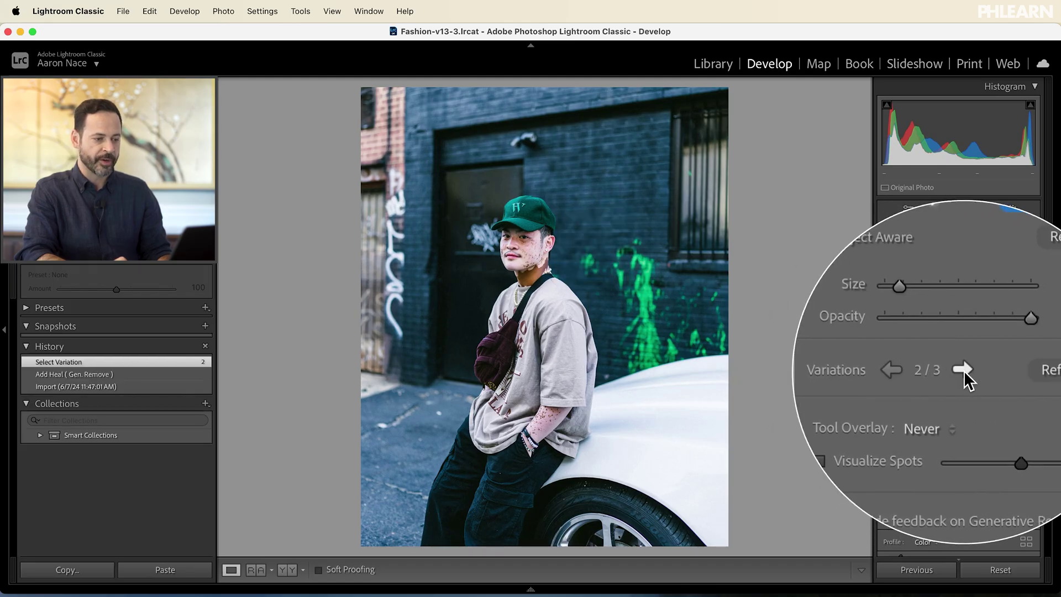
{"action": "left_click", "coordinate": [964, 371]}
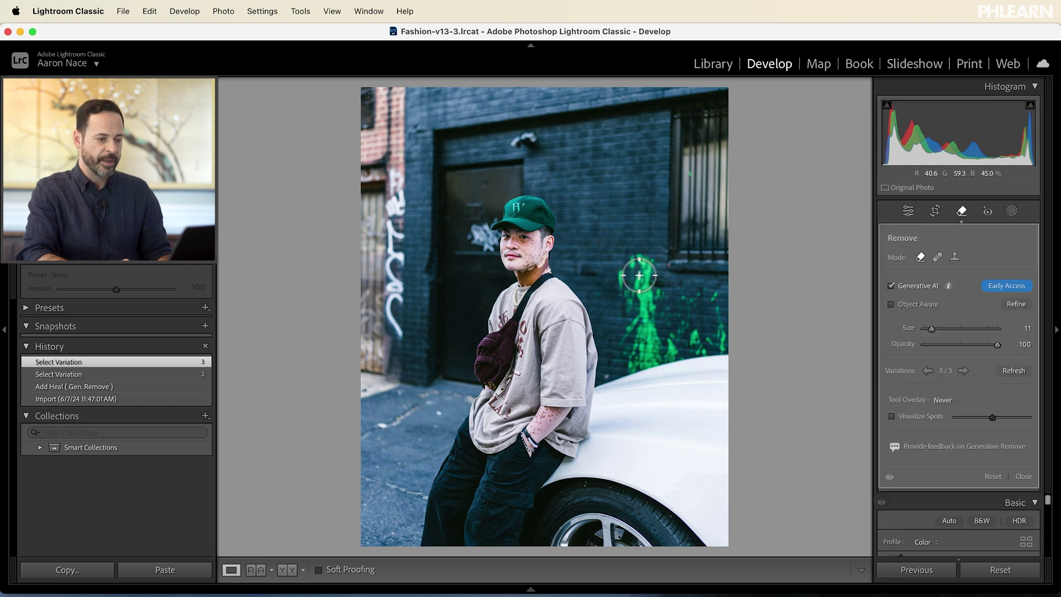
{"action": "left_click", "coordinate": [629, 254]}
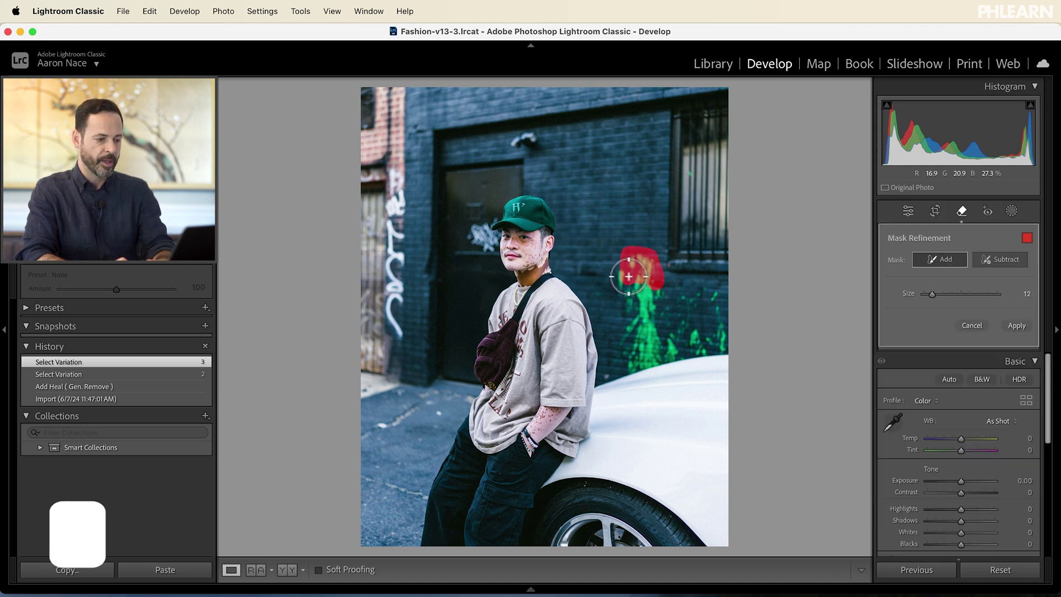
{"action": "left_click_drag", "start_coordinate": [625, 267], "coordinate": [633, 309]}
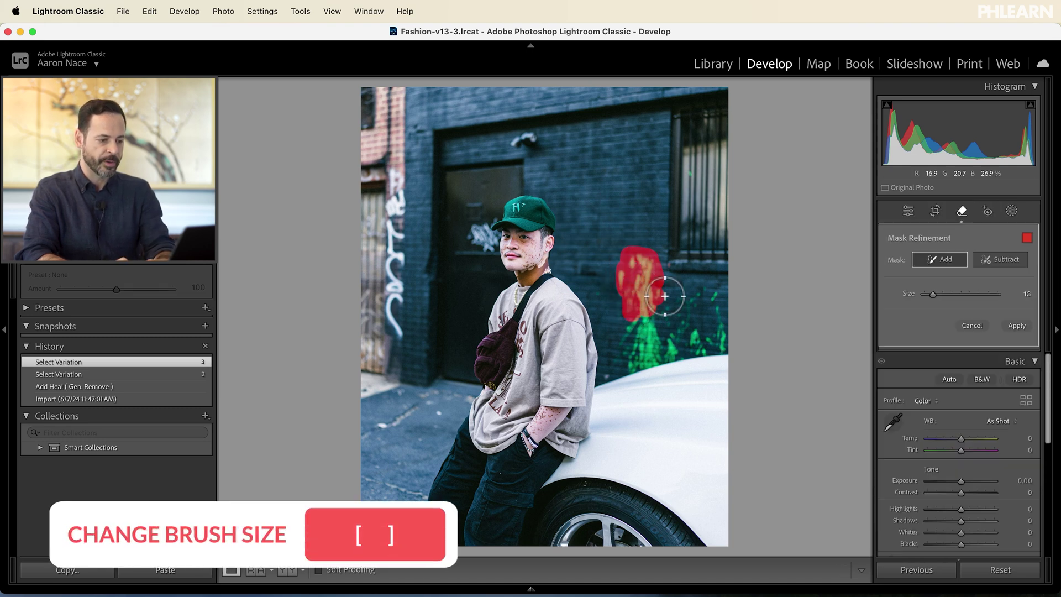
{"action": "left_click_drag", "start_coordinate": [715, 297], "coordinate": [720, 333]}
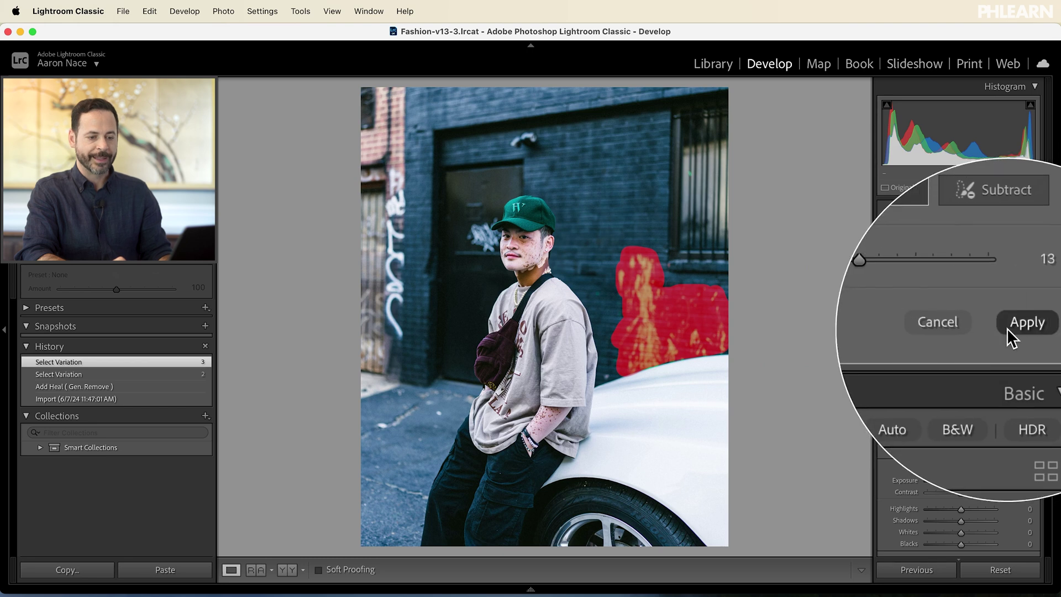
{"action": "left_click", "coordinate": [1017, 325]}
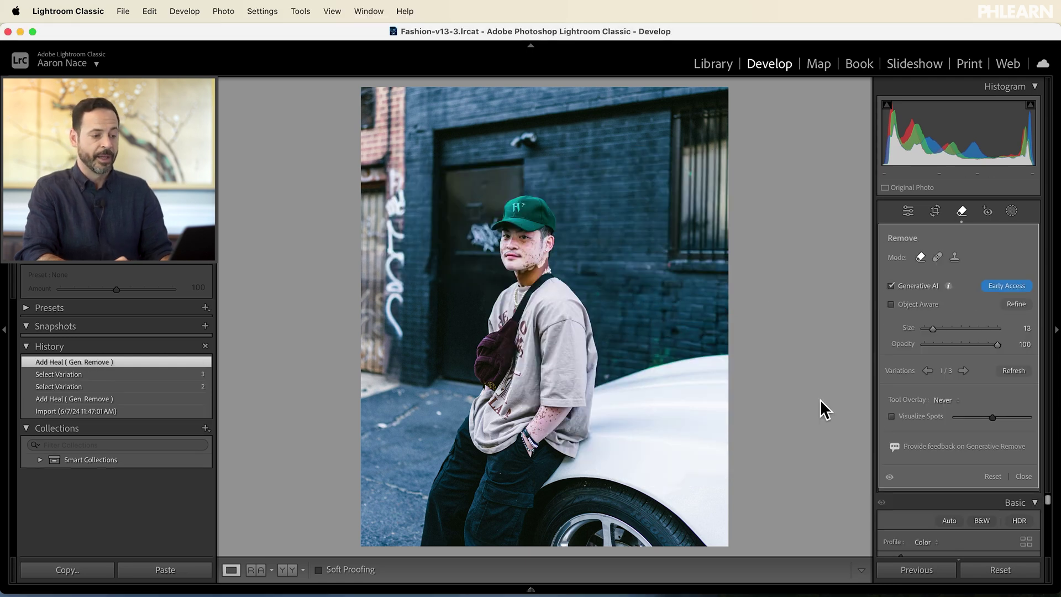
- Zoom in and remove the white tag beside his cap with a smaller brush, keeping the face unmasked
{"action": "left_click", "coordinate": [486, 218]}
{"action": "key", "text": "super+plus"}
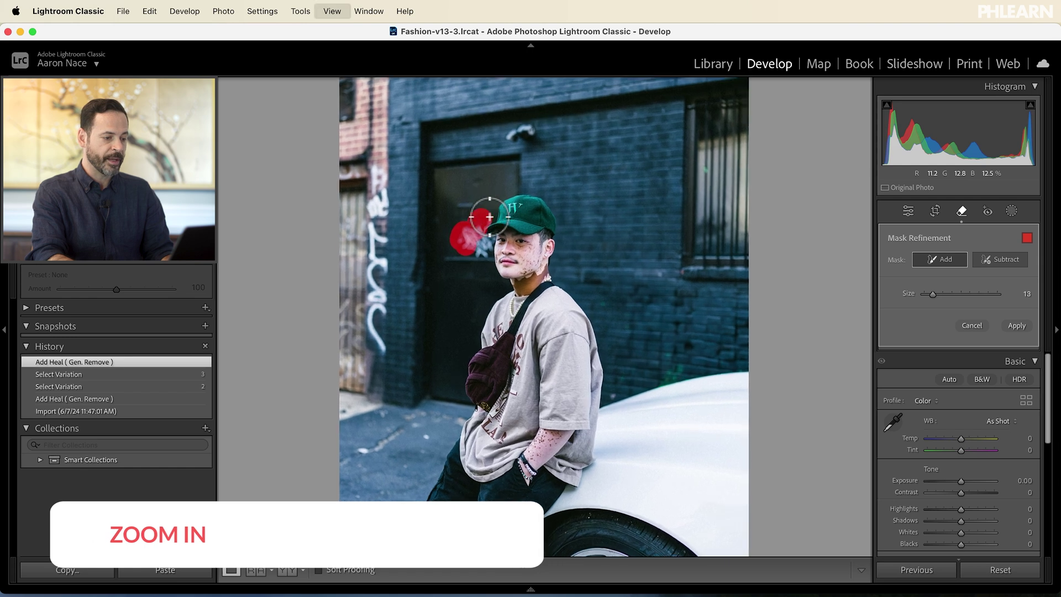
{"action": "key", "text": "super+plus"}
{"action": "left_click_drag", "start_coordinate": [396, 170], "coordinate": [548, 313]}
{"action": "key", "text": "bracketleft"}
{"action": "key", "text": "bracketleft"}
{"action": "key", "text": "bracketleft"}
{"action": "key", "text": "bracketleft"}
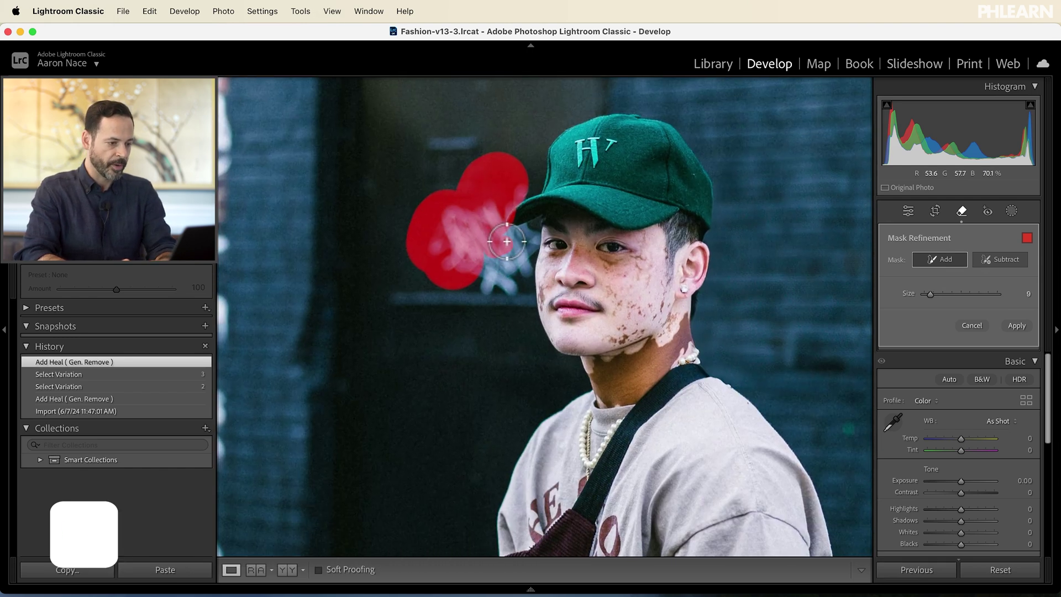
{"action": "left_click_drag", "start_coordinate": [532, 253], "coordinate": [516, 255]}
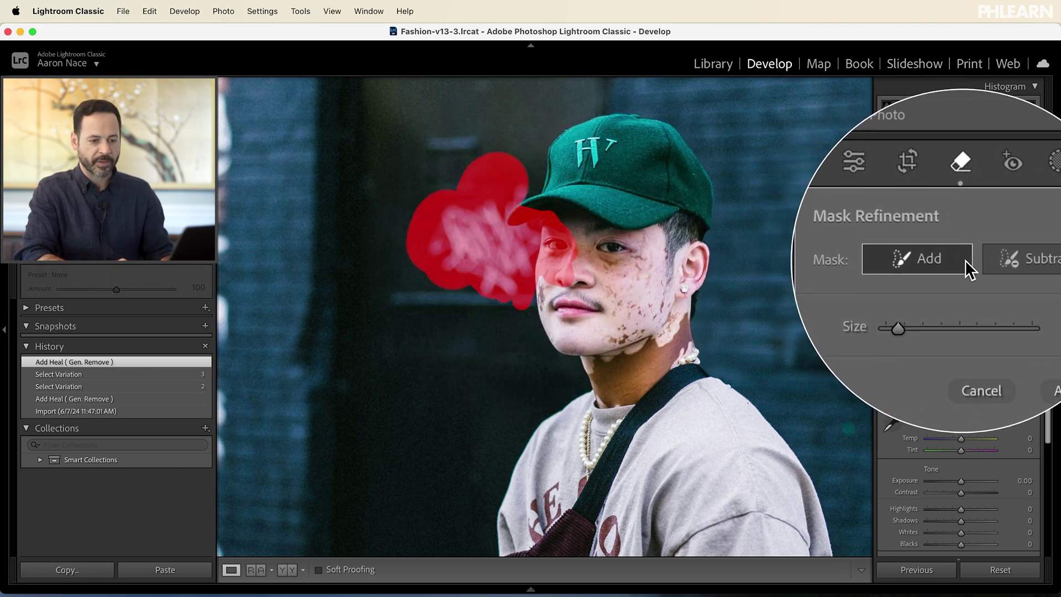
{"action": "left_click", "coordinate": [990, 260]}
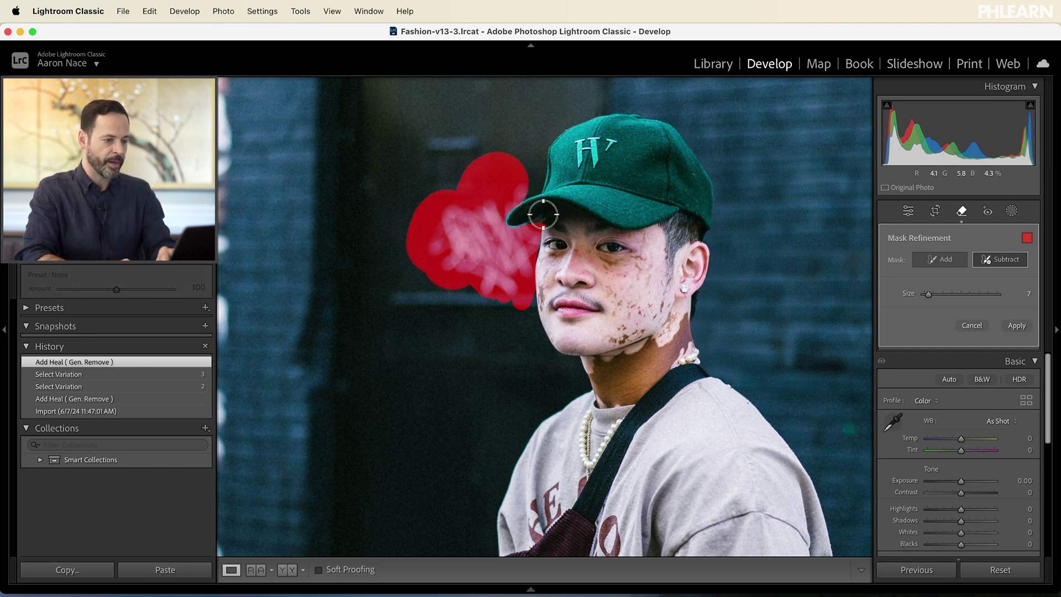
{"action": "left_click", "coordinate": [1016, 326]}
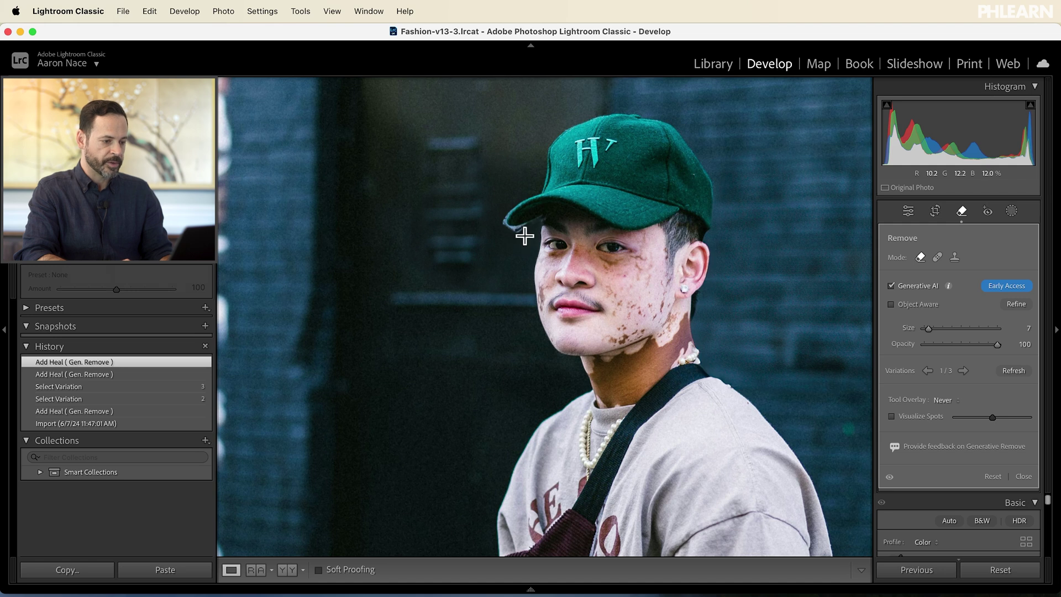
- Mask the H logo on the green cap and the vertical left-wall graffiti, then generate the removal
{"action": "left_click", "coordinate": [496, 220]}
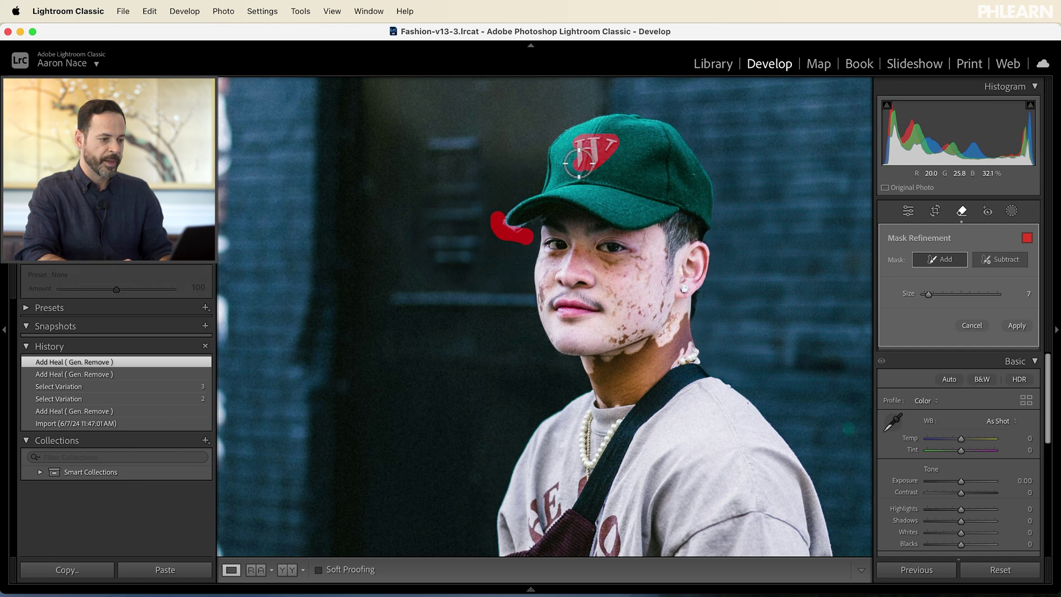
{"action": "left_click_drag", "start_coordinate": [373, 233], "coordinate": [600, 262]}
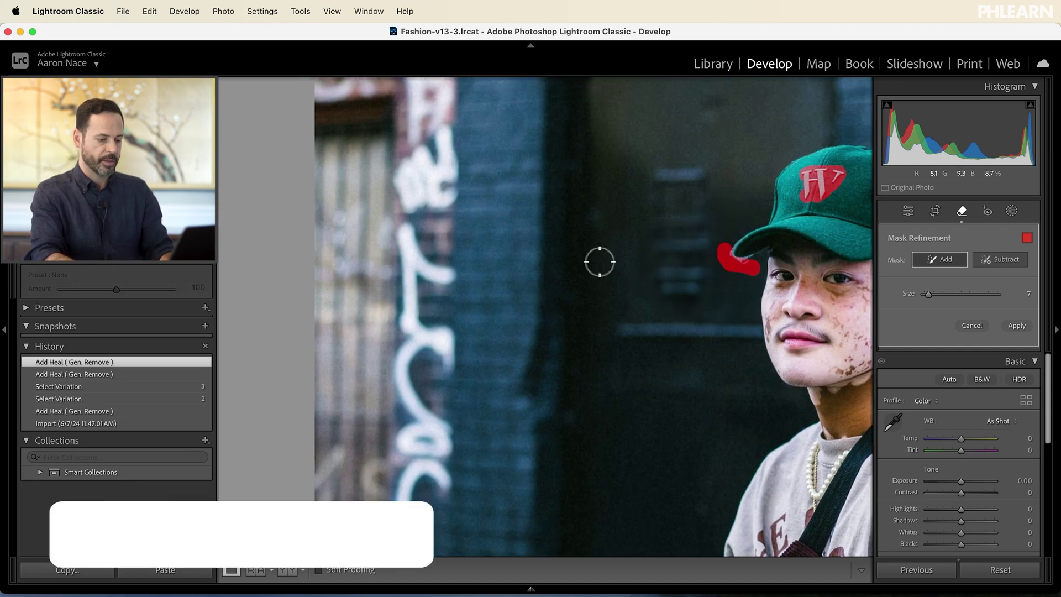
{"action": "key", "text": "super+minus"}
{"action": "key", "text": "bracketright"}
{"action": "key", "text": "bracketright"}
{"action": "key", "text": "bracketright"}
{"action": "key", "text": "bracketright"}
{"action": "key", "text": "bracketright"}
{"action": "key", "text": "bracketright"}
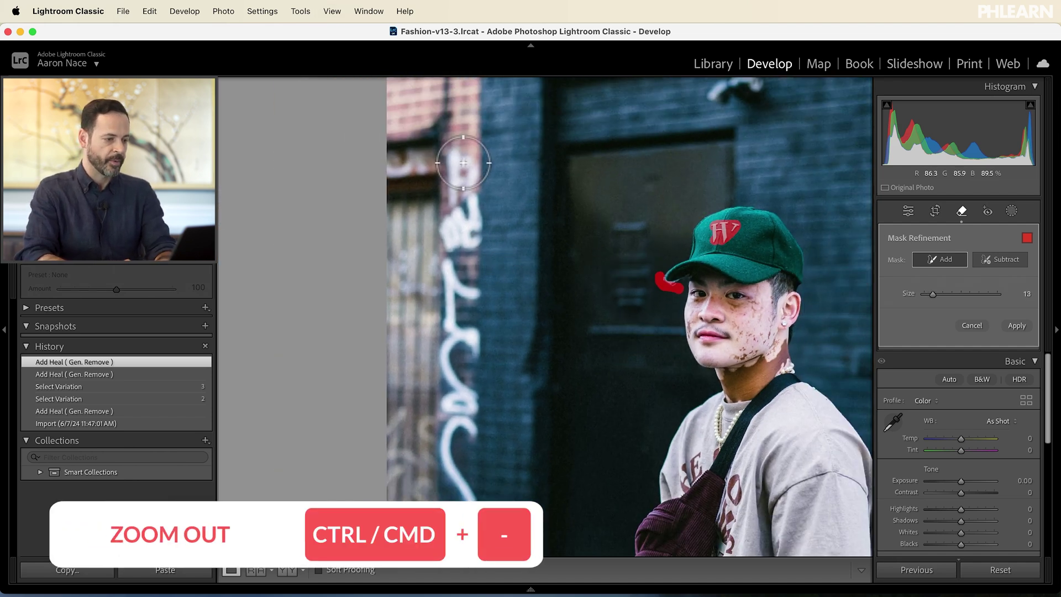
{"action": "mouse_move", "coordinate": [458, 146]}
{"action": "left_mouse_down"}
{"action": "mouse_move", "coordinate": [463, 181]}
{"action": "mouse_move", "coordinate": [456, 152]}
{"action": "mouse_move", "coordinate": [477, 269]}
{"action": "mouse_move", "coordinate": [451, 194]}
{"action": "mouse_move", "coordinate": [449, 345]}
{"action": "mouse_move", "coordinate": [467, 277]}
{"action": "mouse_move", "coordinate": [471, 292]}
{"action": "mouse_move", "coordinate": [466, 369]}
{"action": "mouse_move", "coordinate": [471, 316]}
{"action": "mouse_move", "coordinate": [447, 377]}
{"action": "mouse_move", "coordinate": [448, 470]}
{"action": "mouse_move", "coordinate": [471, 505]}
{"action": "mouse_move", "coordinate": [471, 373]}
{"action": "mouse_move", "coordinate": [447, 423]}
{"action": "left_mouse_up"}
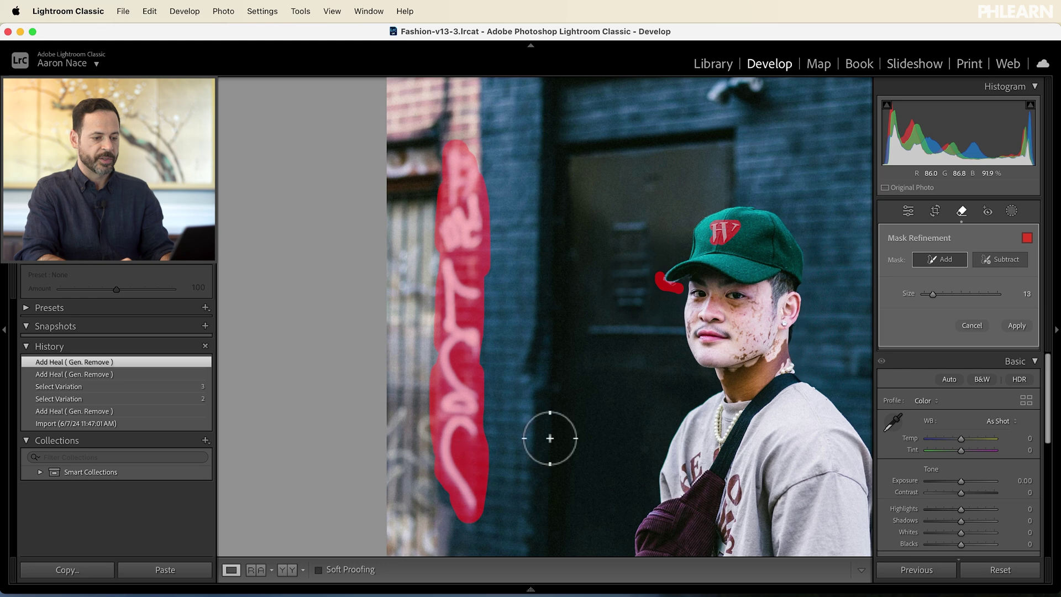
{"action": "left_click", "coordinate": [1017, 325]}
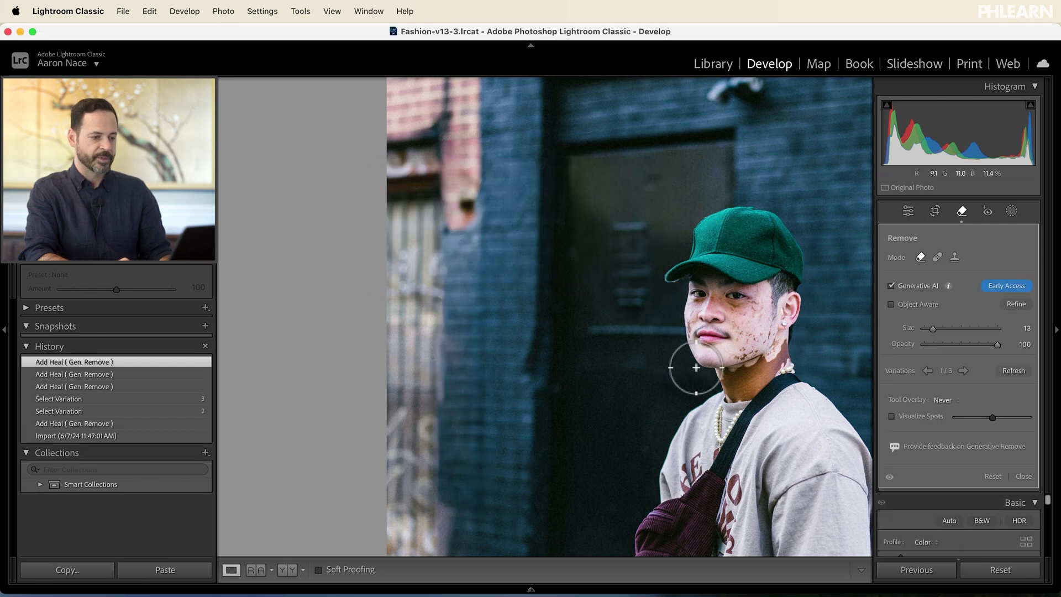
- Set the latest removal to its second variation, 2/3
{"action": "left_click", "coordinate": [964, 370]}
{"action": "left_click", "coordinate": [960, 372]}
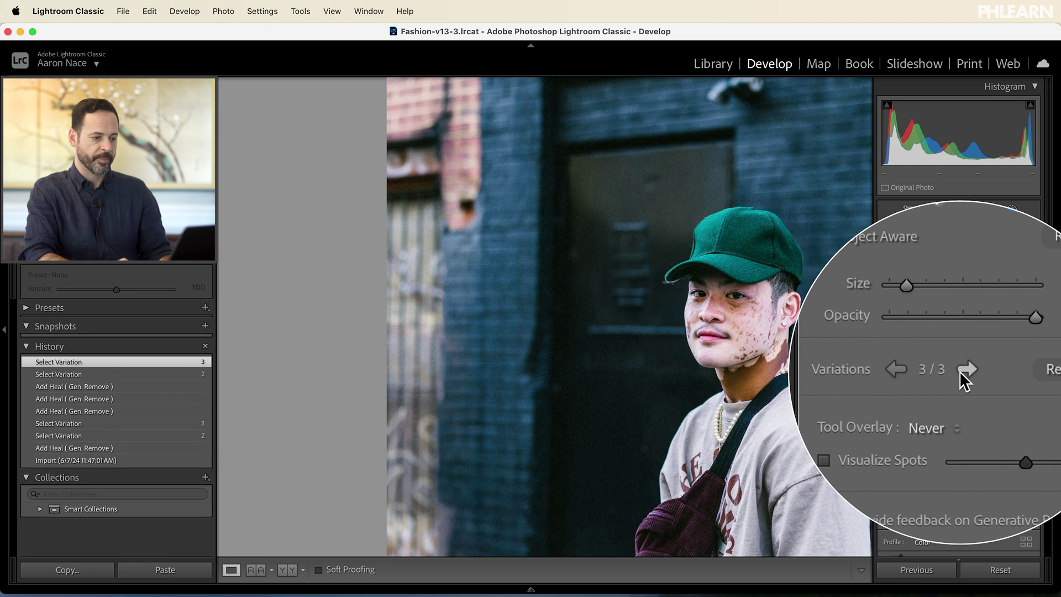
{"action": "left_click", "coordinate": [926, 372]}
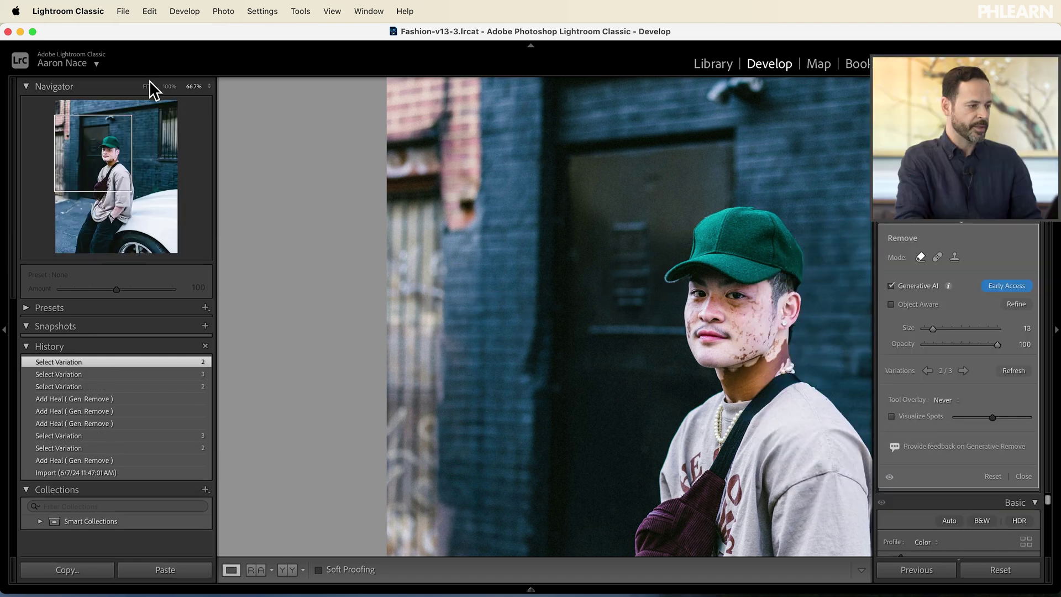
- Fit the photo in view and revert to the Import history state to compare
{"action": "left_click", "coordinate": [148, 87]}
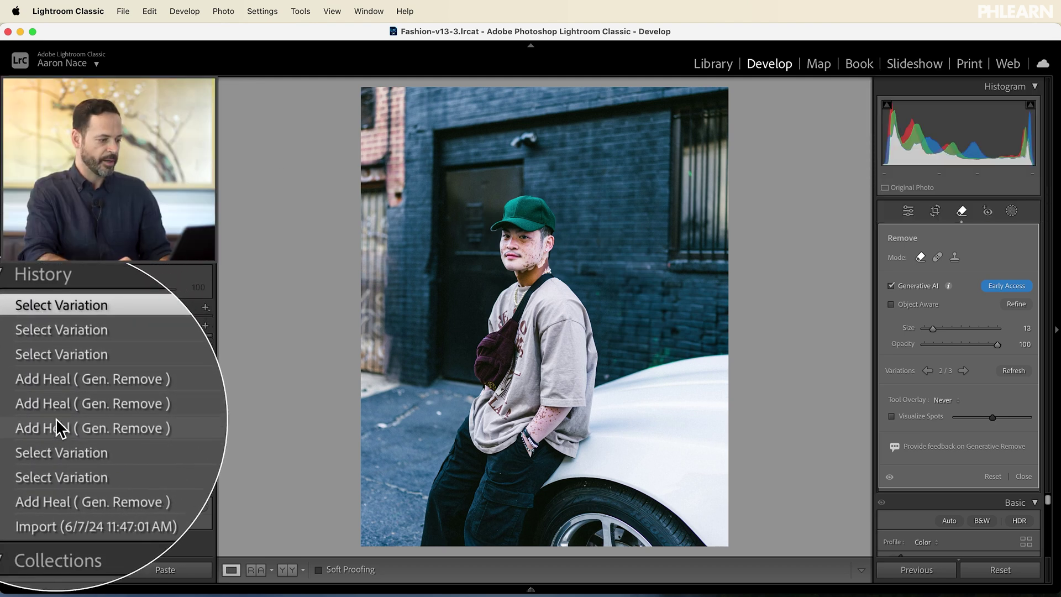
{"action": "left_click", "coordinate": [56, 436]}
{"action": "left_click", "coordinate": [61, 473]}
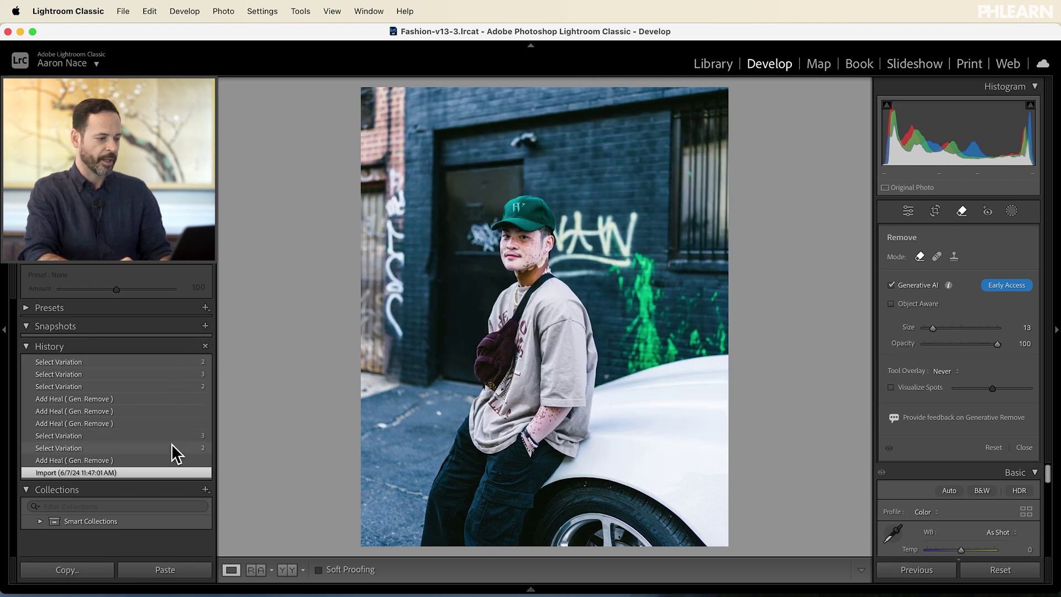
- Open photo 5, the woman before street lamps, in Develop with the generative Remove brush
{"action": "key", "text": "g"}
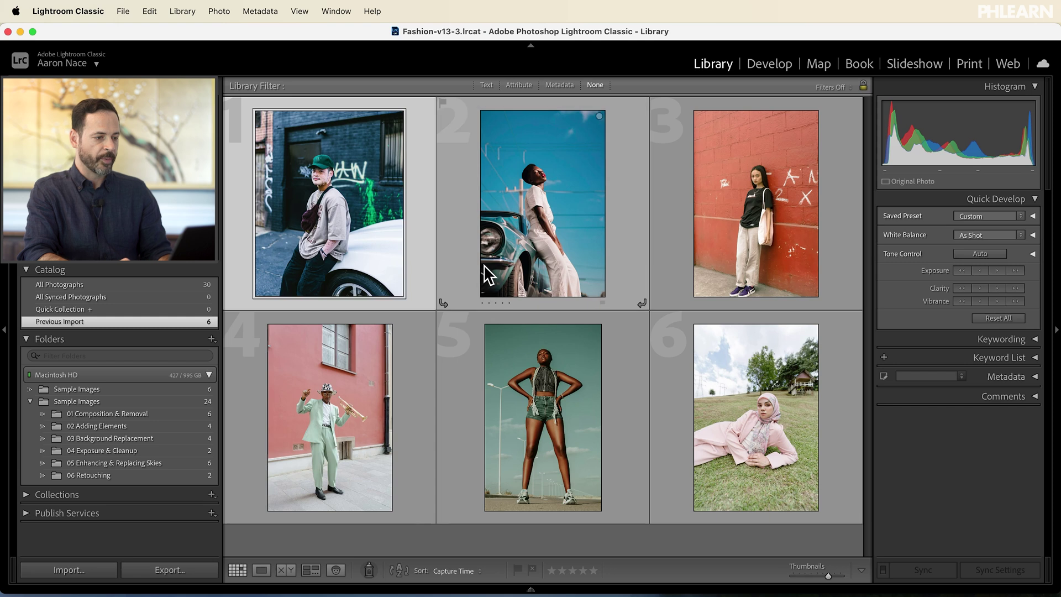
{"action": "double_click", "coordinate": [533, 406]}
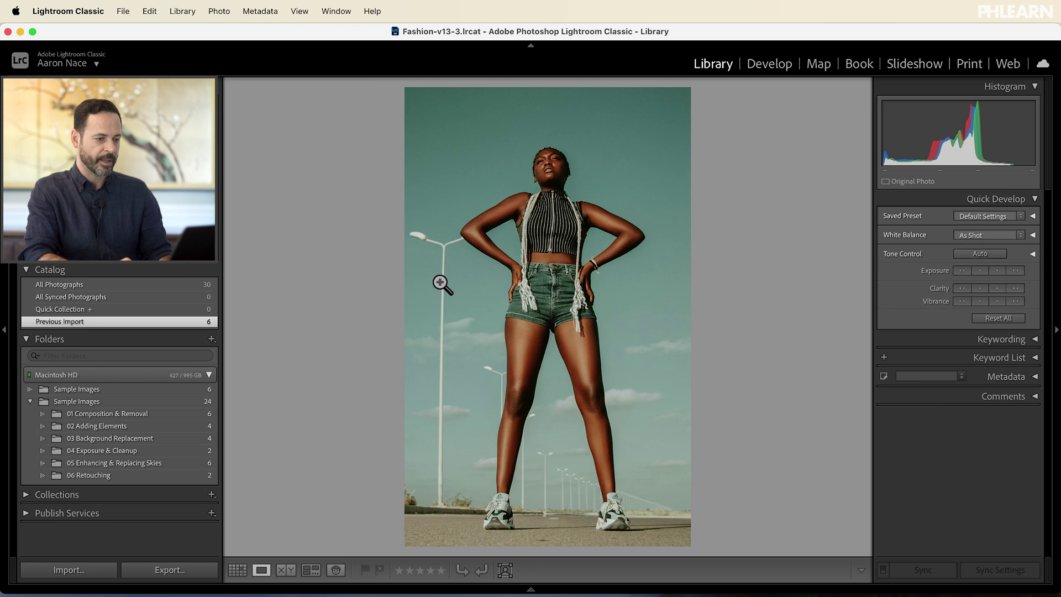
{"action": "left_click", "coordinate": [773, 68]}
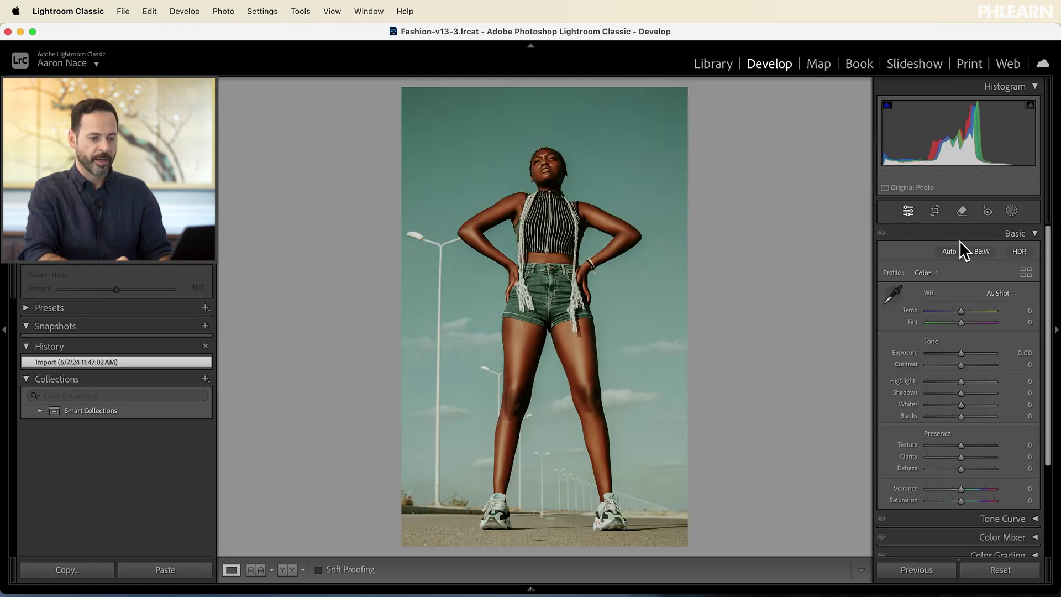
{"action": "left_click", "coordinate": [962, 211]}
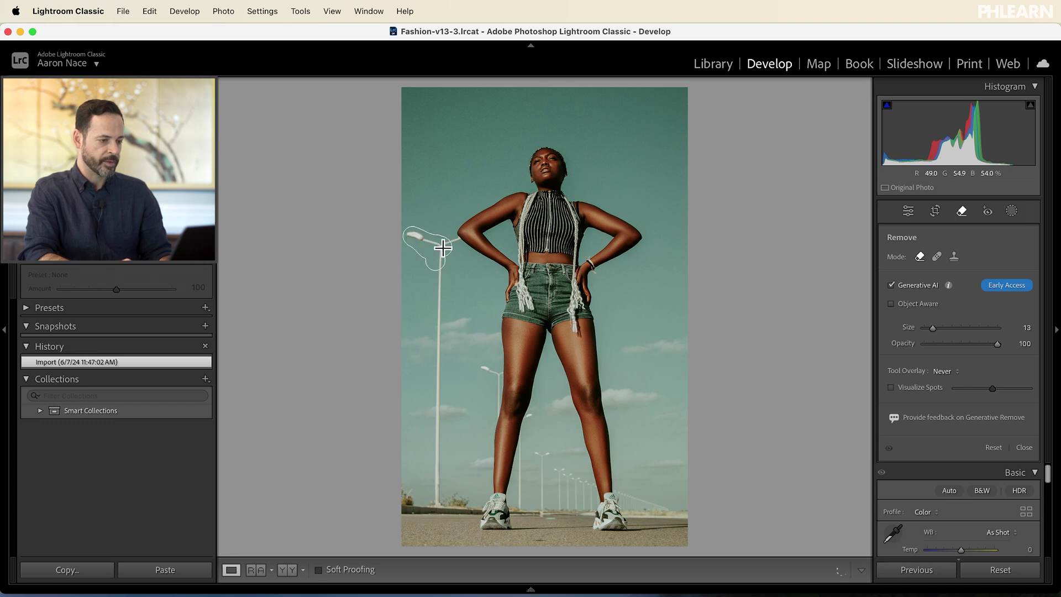
- Mask the nearest lamp post and a second post, zooming in and using a smaller brush
{"action": "mouse_move", "coordinate": [454, 246]}
{"action": "left_mouse_down"}
{"action": "mouse_move", "coordinate": [436, 260]}
{"action": "mouse_move", "coordinate": [435, 494]}
{"action": "left_mouse_up"}
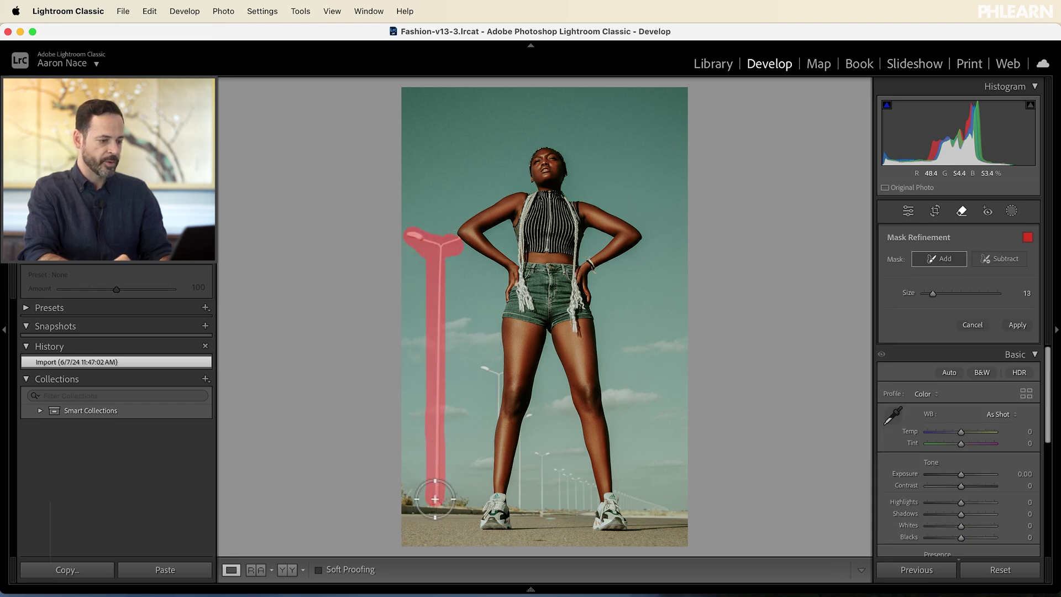
{"action": "key", "text": "super+equal"}
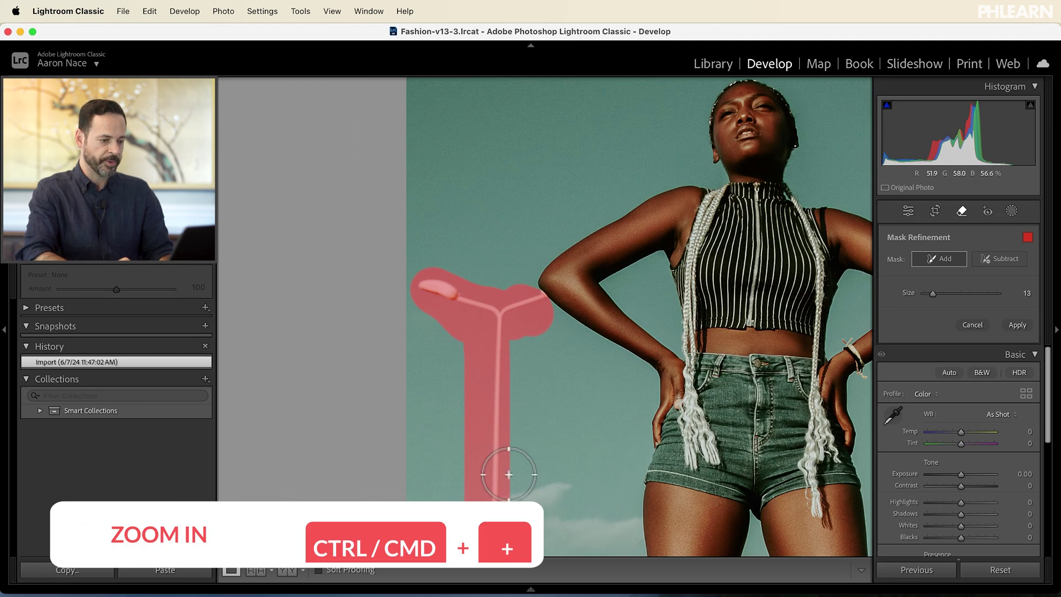
{"action": "left_click_drag", "start_coordinate": [685, 443], "coordinate": [492, 196]}
{"action": "mouse_move", "coordinate": [504, 369]}
{"action": "left_mouse_down"}
{"action": "mouse_move", "coordinate": [485, 230]}
{"action": "mouse_move", "coordinate": [463, 197]}
{"action": "left_mouse_up"}
{"action": "key", "text": "bracketleft"}
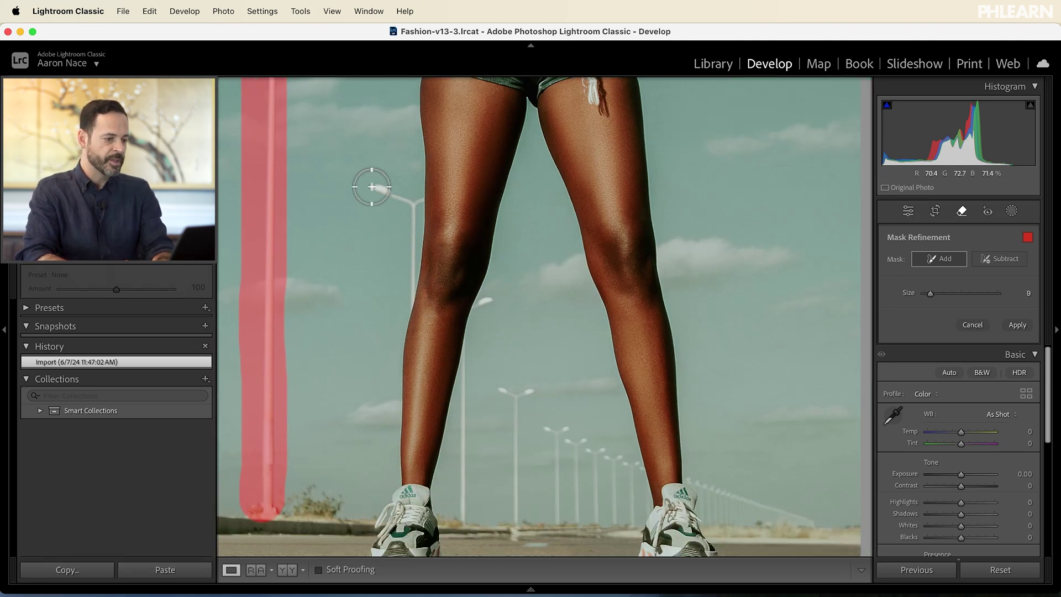
{"action": "left_click_drag", "start_coordinate": [372, 187], "coordinate": [402, 201]}
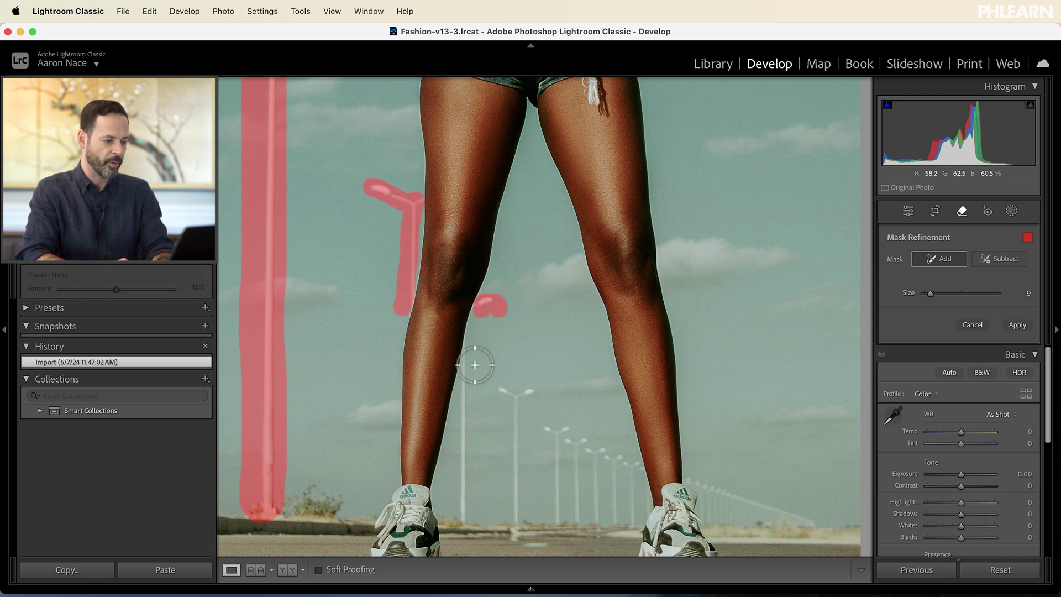
{"action": "mouse_move", "coordinate": [467, 366]}
{"action": "left_mouse_down"}
{"action": "mouse_move", "coordinate": [463, 518]}
{"action": "mouse_move", "coordinate": [512, 467]}
{"action": "mouse_move", "coordinate": [529, 394]}
{"action": "left_mouse_up"}
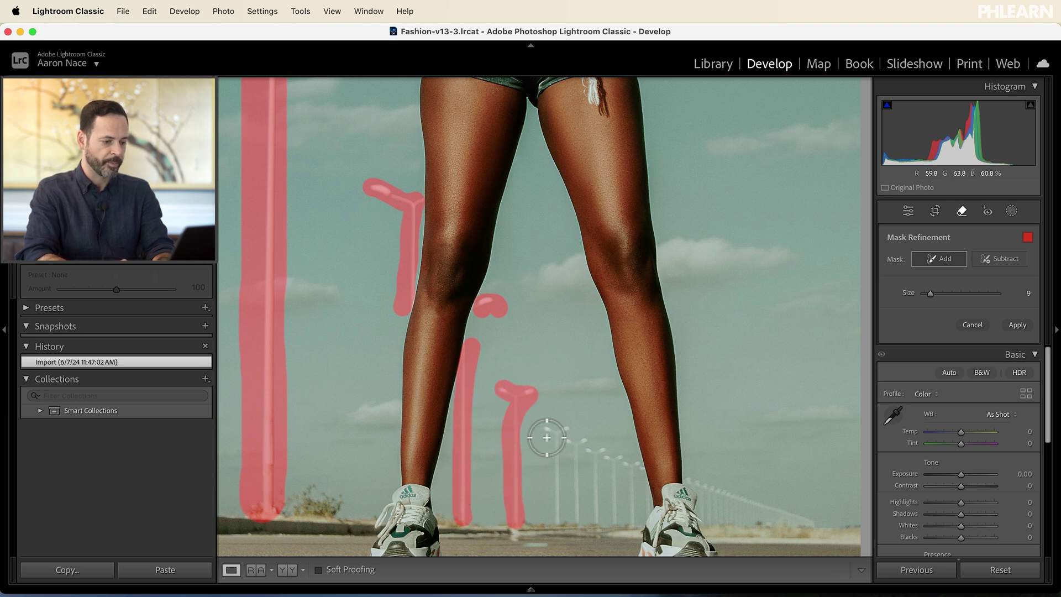
- Mask the next lamp post to the right and the far fence lamps, then apply the fill
{"action": "mouse_move", "coordinate": [547, 437]}
{"action": "left_mouse_down"}
{"action": "mouse_move", "coordinate": [569, 431]}
{"action": "mouse_move", "coordinate": [636, 471]}
{"action": "mouse_move", "coordinate": [630, 515]}
{"action": "mouse_move", "coordinate": [556, 519]}
{"action": "mouse_move", "coordinate": [559, 440]}
{"action": "mouse_move", "coordinate": [612, 471]}
{"action": "mouse_move", "coordinate": [621, 491]}
{"action": "mouse_move", "coordinate": [614, 499]}
{"action": "mouse_move", "coordinate": [596, 476]}
{"action": "mouse_move", "coordinate": [588, 485]}
{"action": "mouse_move", "coordinate": [570, 458]}
{"action": "mouse_move", "coordinate": [567, 504]}
{"action": "left_mouse_up"}
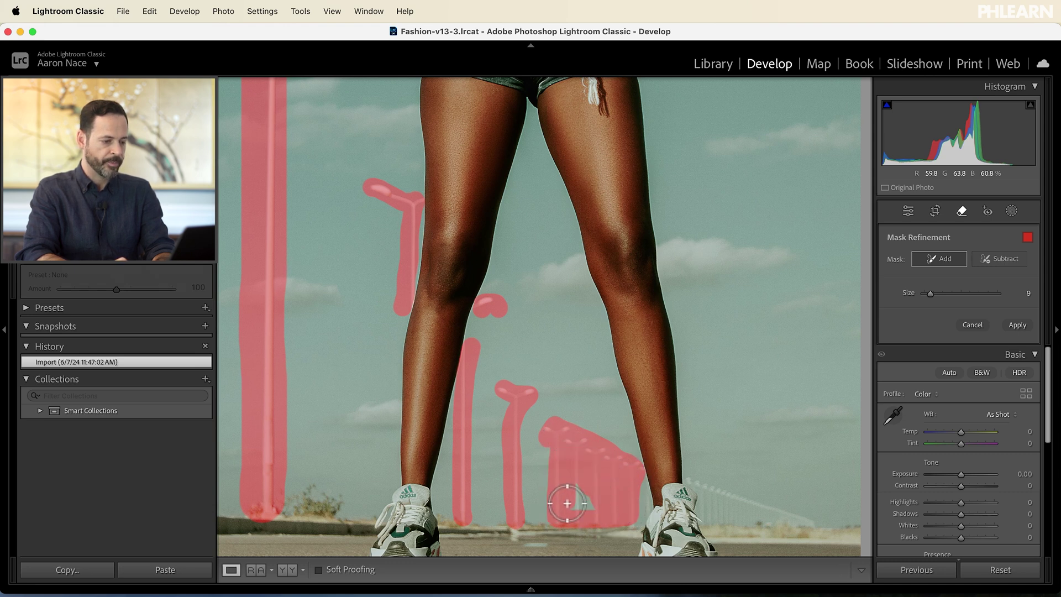
{"action": "scroll", "coordinate": [582, 505], "scroll_direction": "right", "scroll_amount": 5}
{"action": "scroll", "coordinate": [547, 453], "scroll_direction": "down", "scroll_amount": 3}
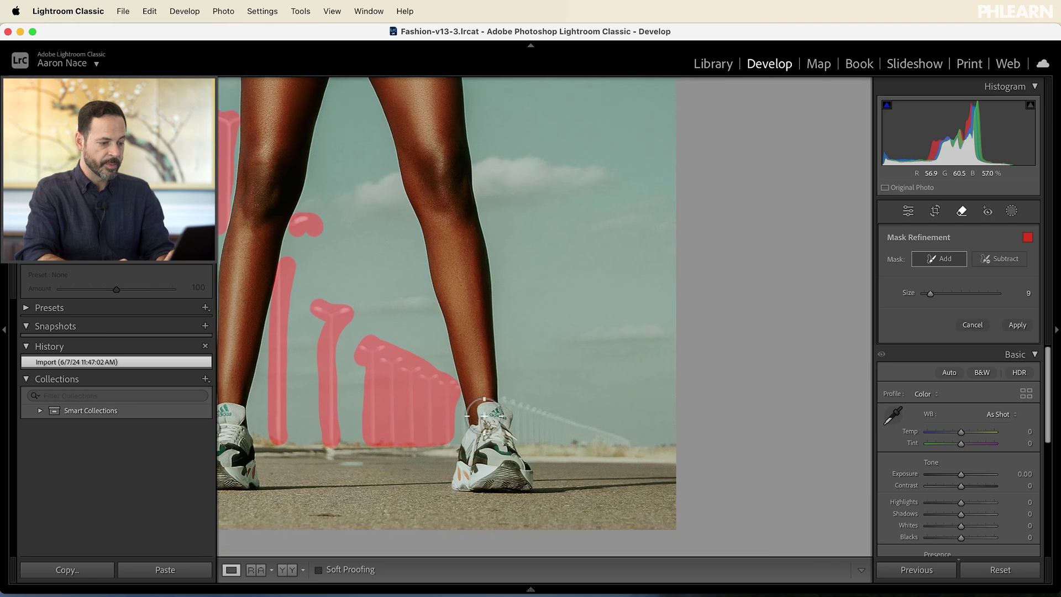
{"action": "mouse_move", "coordinate": [533, 410]}
{"action": "left_mouse_down"}
{"action": "mouse_move", "coordinate": [633, 433]}
{"action": "mouse_move", "coordinate": [552, 436]}
{"action": "left_mouse_up"}
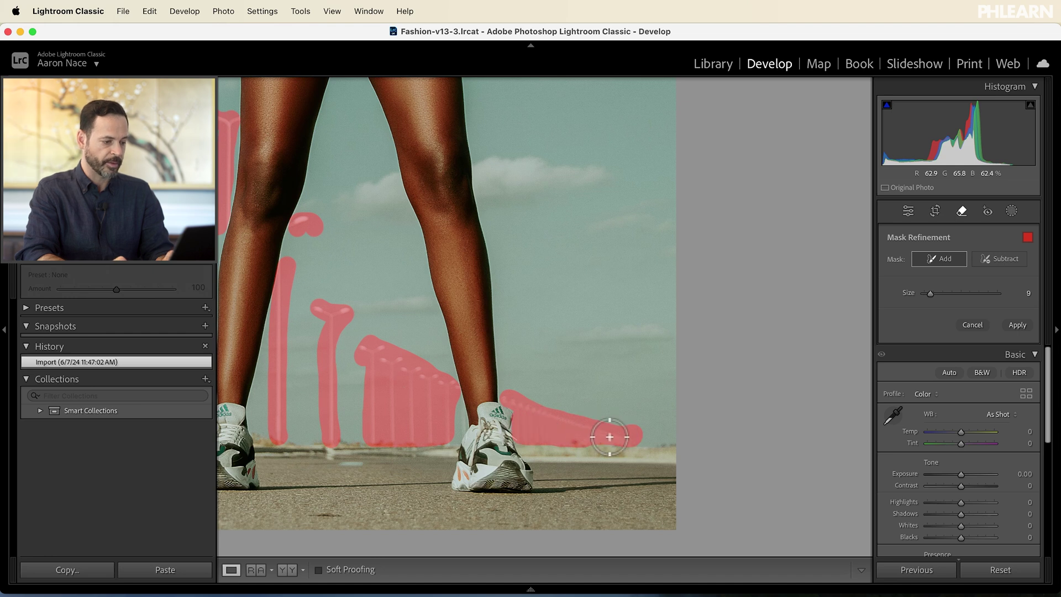
{"action": "left_click", "coordinate": [1017, 325]}
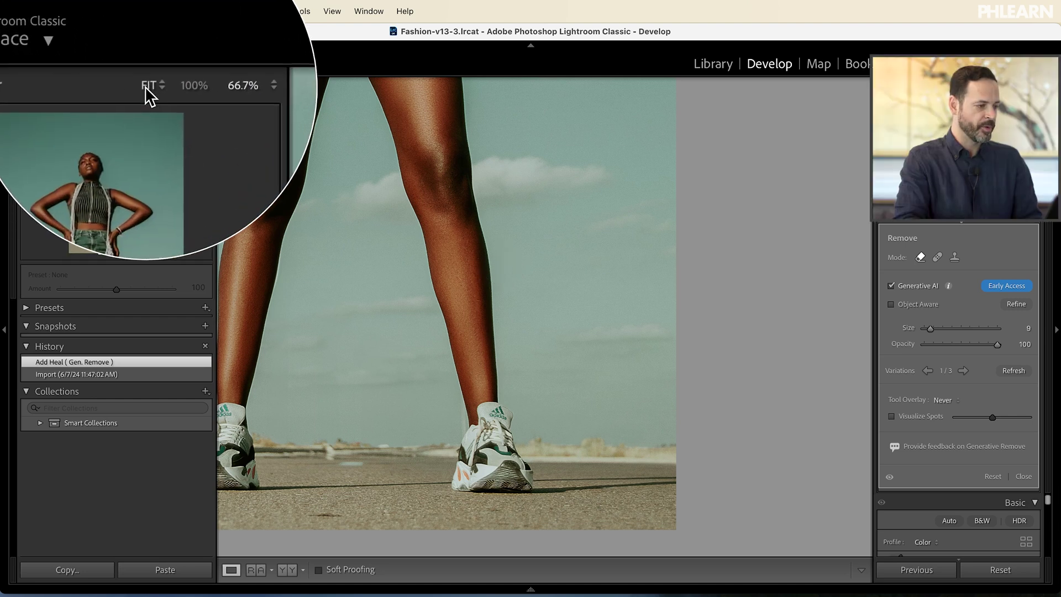
- Fit the whole model photo in view to review the lamp removal
{"action": "left_click", "coordinate": [145, 86]}
- Compare the previous photo before and after removal, then open the woman-on-grass photo from the grid
{"action": "left_click", "coordinate": [137, 376]}
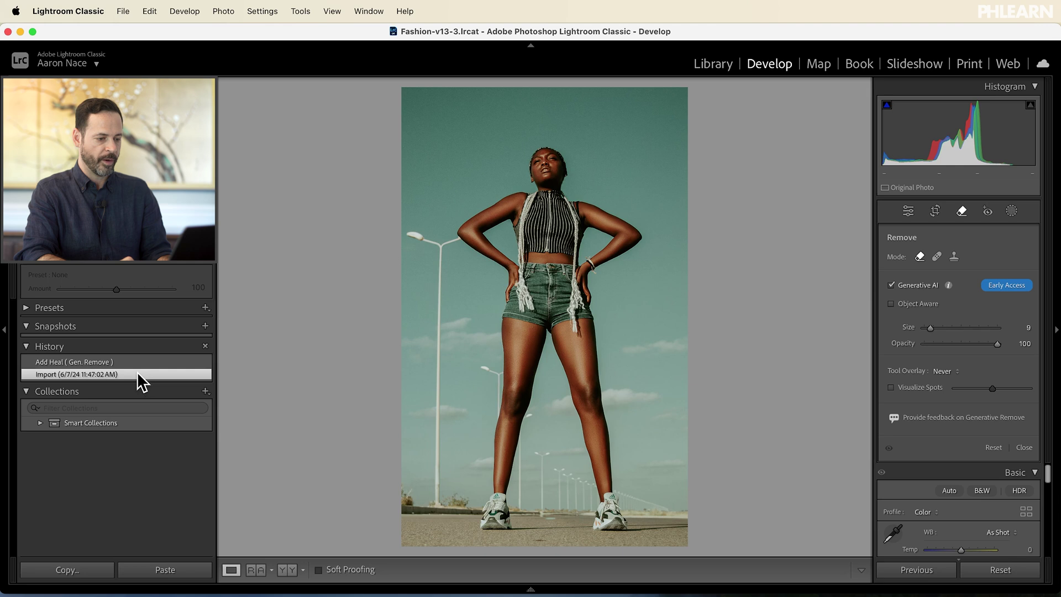
{"action": "left_click", "coordinate": [137, 361]}
{"action": "left_click", "coordinate": [138, 370]}
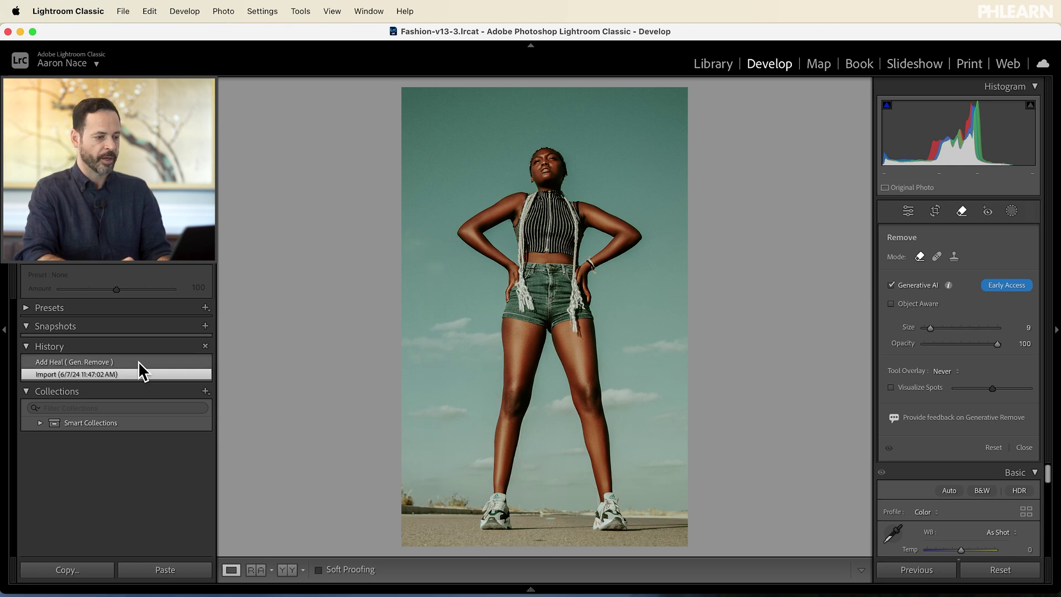
{"action": "key", "text": "g"}
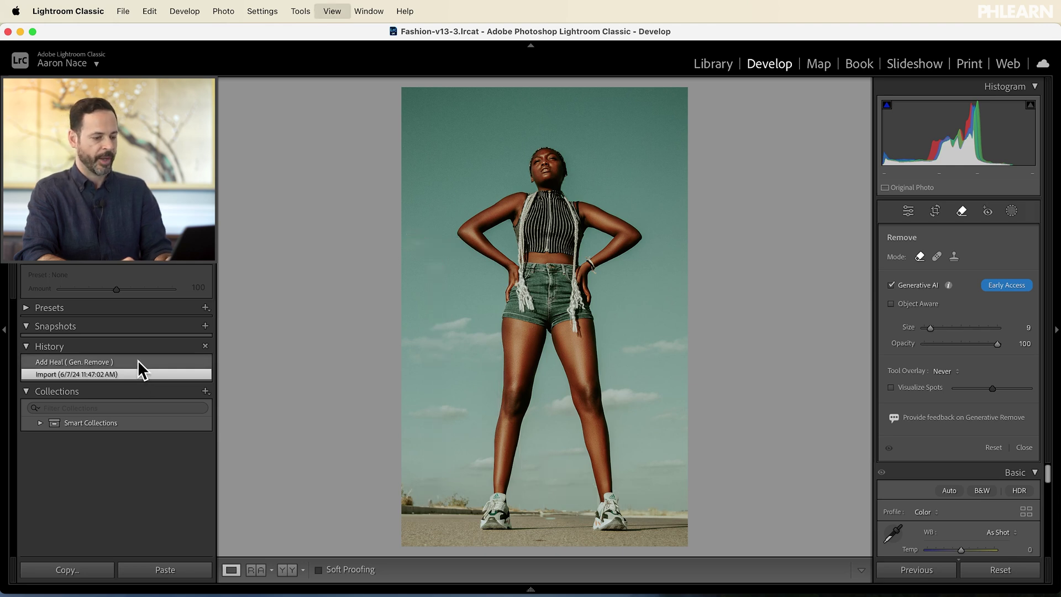
{"action": "double_click", "coordinate": [800, 416]}
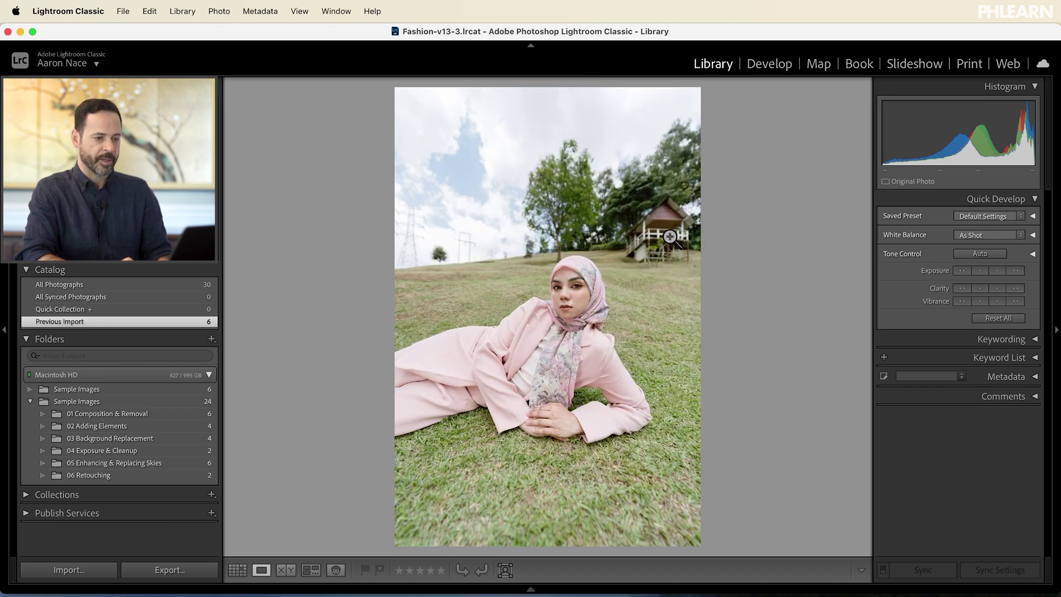
- In Develop, use Generative Remove with an enlarged brush to erase the wooden cabin and distant pylons
{"action": "left_click", "coordinate": [765, 67]}
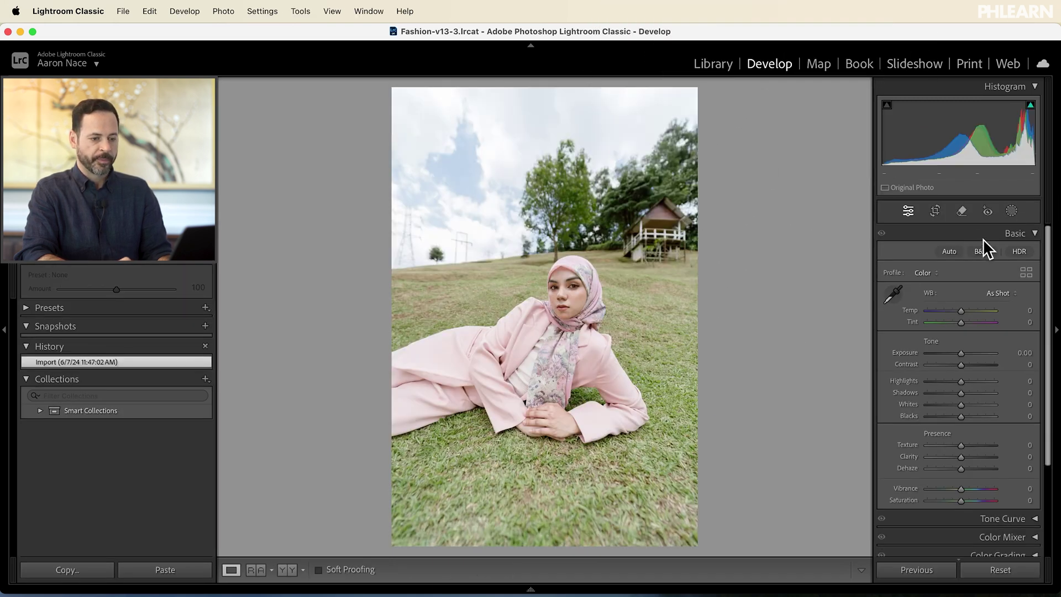
{"action": "left_click", "coordinate": [961, 211]}
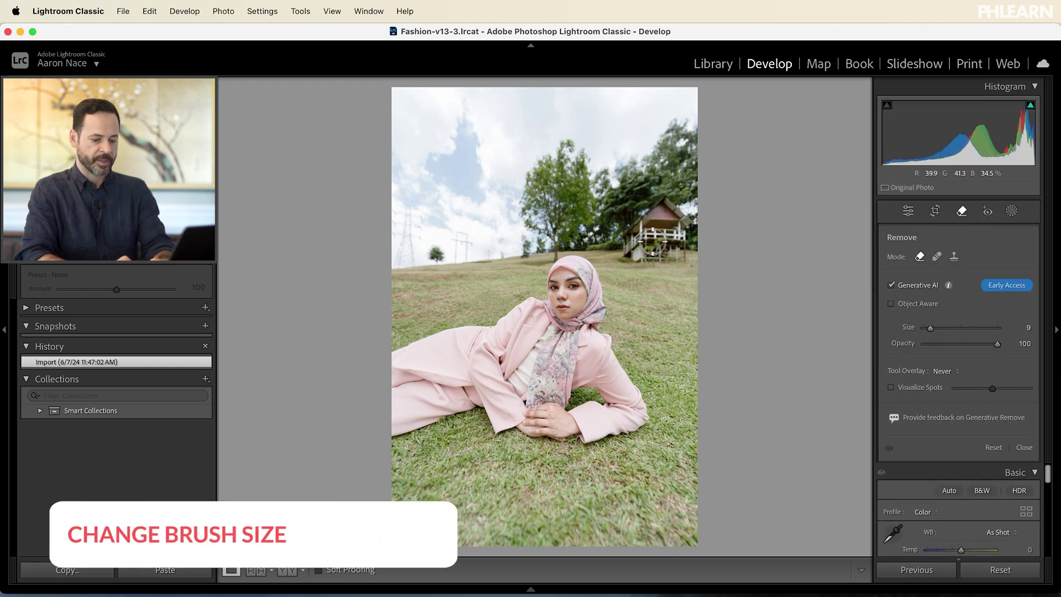
{"action": "key", "text": "bracketright"}
{"action": "key", "text": "bracketright"}
{"action": "key", "text": "bracketright"}
{"action": "key", "text": "bracketright"}
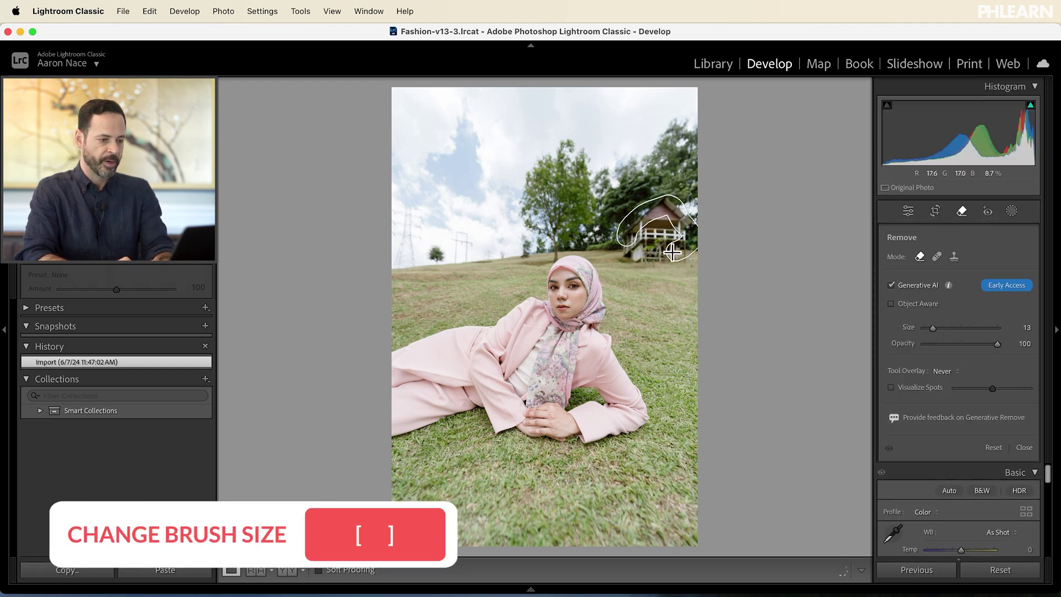
{"action": "mouse_move", "coordinate": [673, 252]}
{"action": "left_mouse_down"}
{"action": "mouse_move", "coordinate": [684, 260]}
{"action": "mouse_move", "coordinate": [624, 255]}
{"action": "mouse_move", "coordinate": [641, 228]}
{"action": "left_mouse_up"}
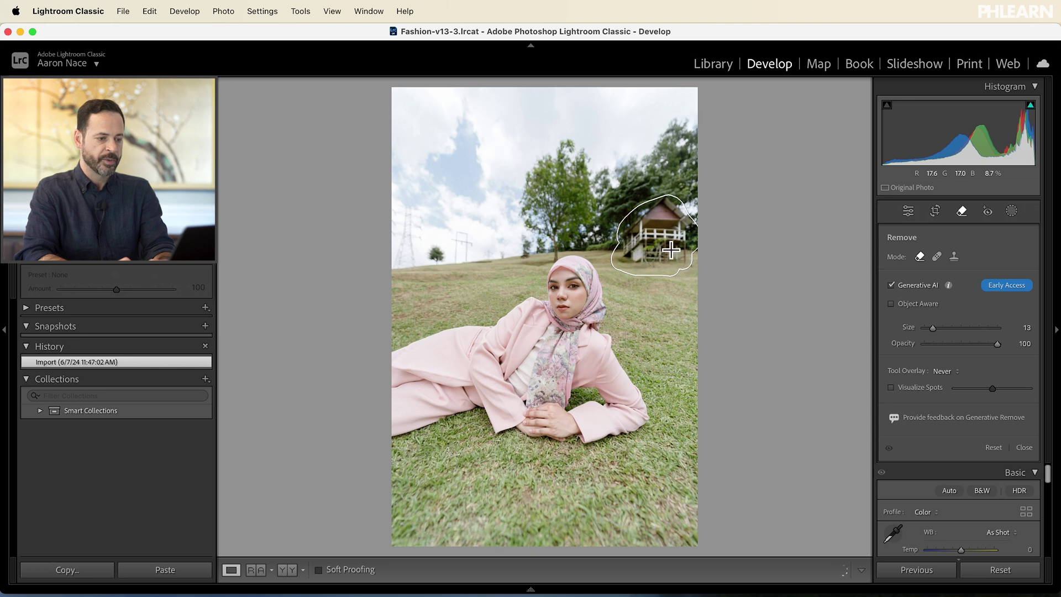
{"action": "left_click_drag", "start_coordinate": [686, 219], "coordinate": [680, 205]}
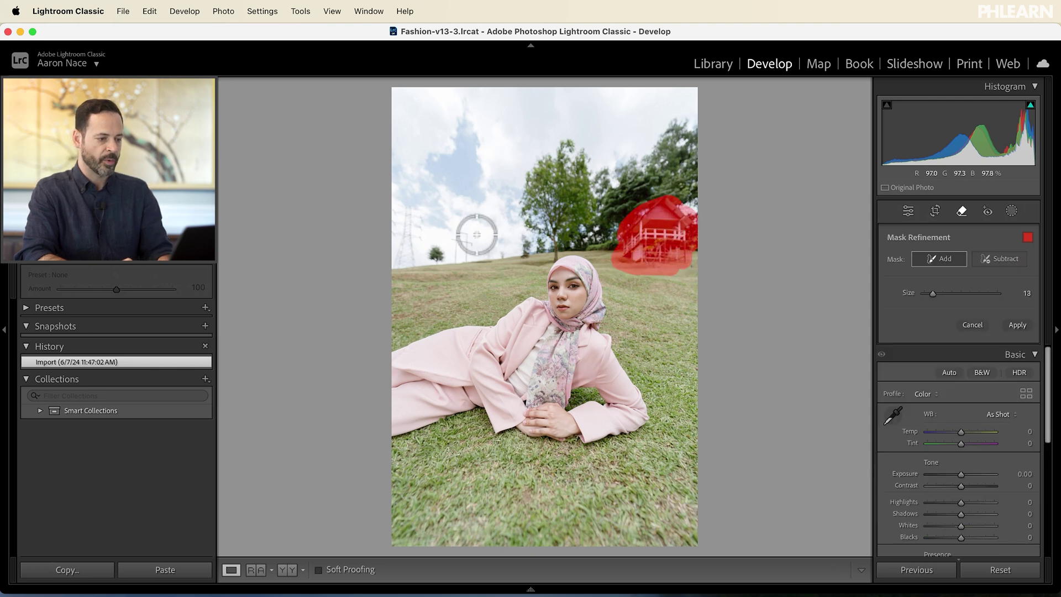
{"action": "mouse_move", "coordinate": [473, 233]}
{"action": "left_mouse_down"}
{"action": "mouse_move", "coordinate": [444, 241]}
{"action": "mouse_move", "coordinate": [475, 246]}
{"action": "mouse_move", "coordinate": [446, 259]}
{"action": "mouse_move", "coordinate": [488, 252]}
{"action": "mouse_move", "coordinate": [388, 263]}
{"action": "mouse_move", "coordinate": [442, 236]}
{"action": "mouse_move", "coordinate": [387, 206]}
{"action": "mouse_move", "coordinate": [419, 231]}
{"action": "mouse_move", "coordinate": [380, 232]}
{"action": "mouse_move", "coordinate": [428, 252]}
{"action": "mouse_move", "coordinate": [485, 242]}
{"action": "mouse_move", "coordinate": [517, 248]}
{"action": "left_mouse_up"}
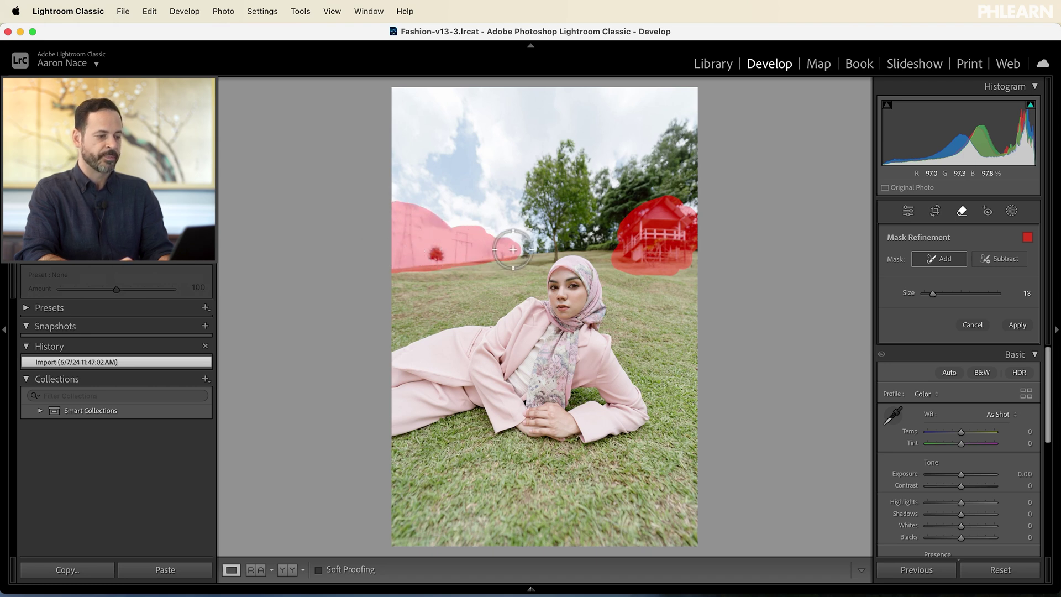
{"action": "left_click", "coordinate": [1016, 325]}
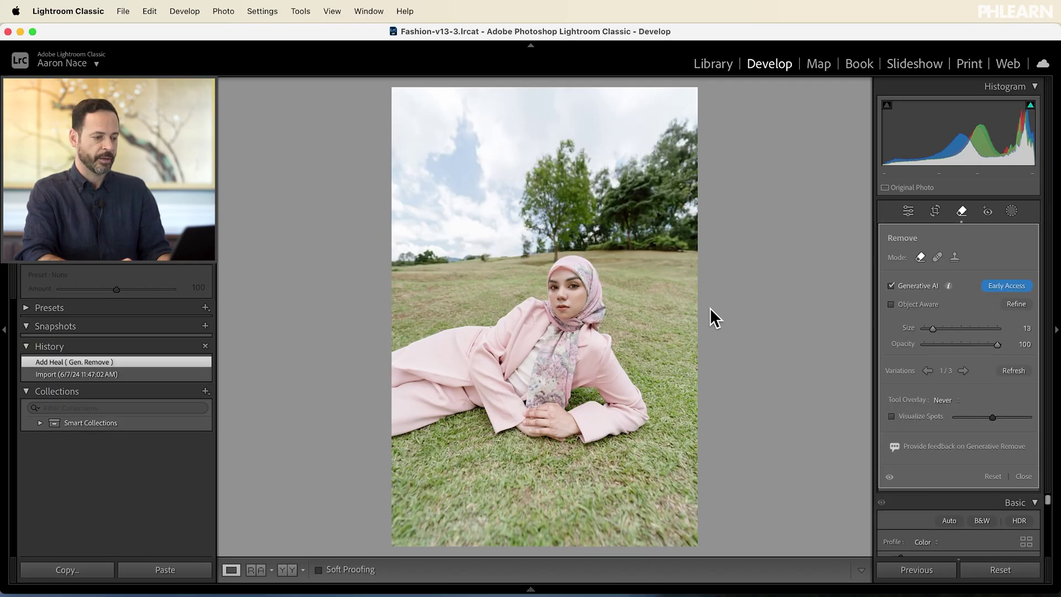
- Toggle between History steps to compare the hillside before and after removal
{"action": "left_click", "coordinate": [62, 375]}
{"action": "left_click", "coordinate": [96, 361]}
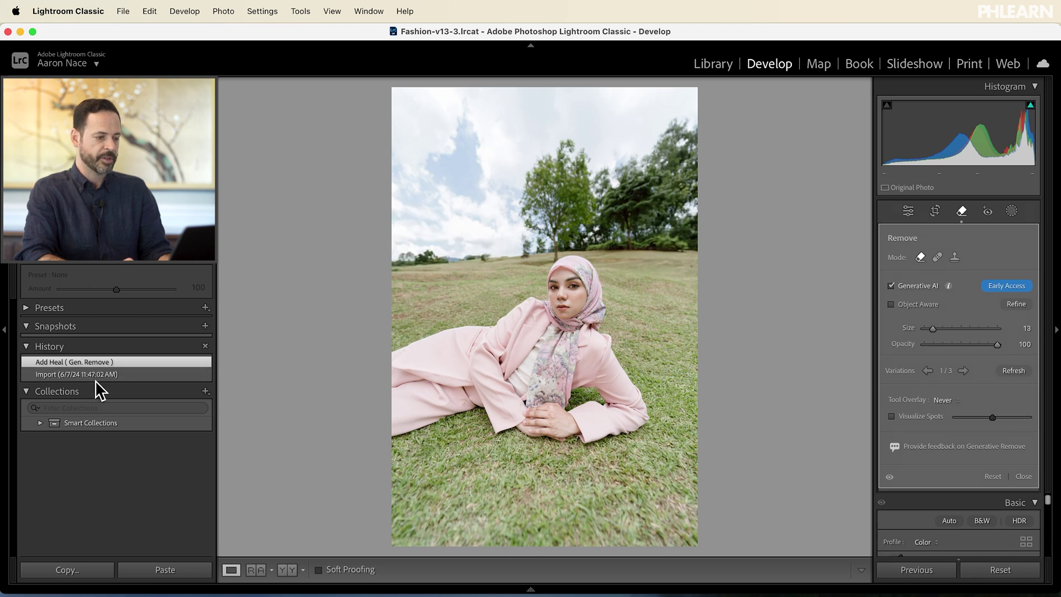
{"action": "left_click", "coordinate": [98, 376]}
{"action": "left_click", "coordinate": [96, 359]}
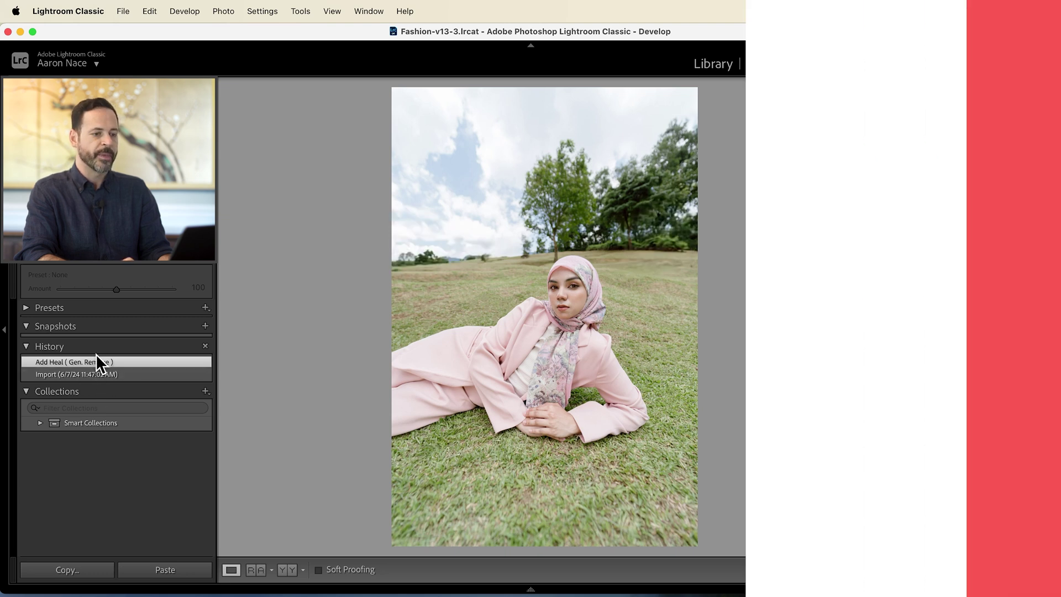